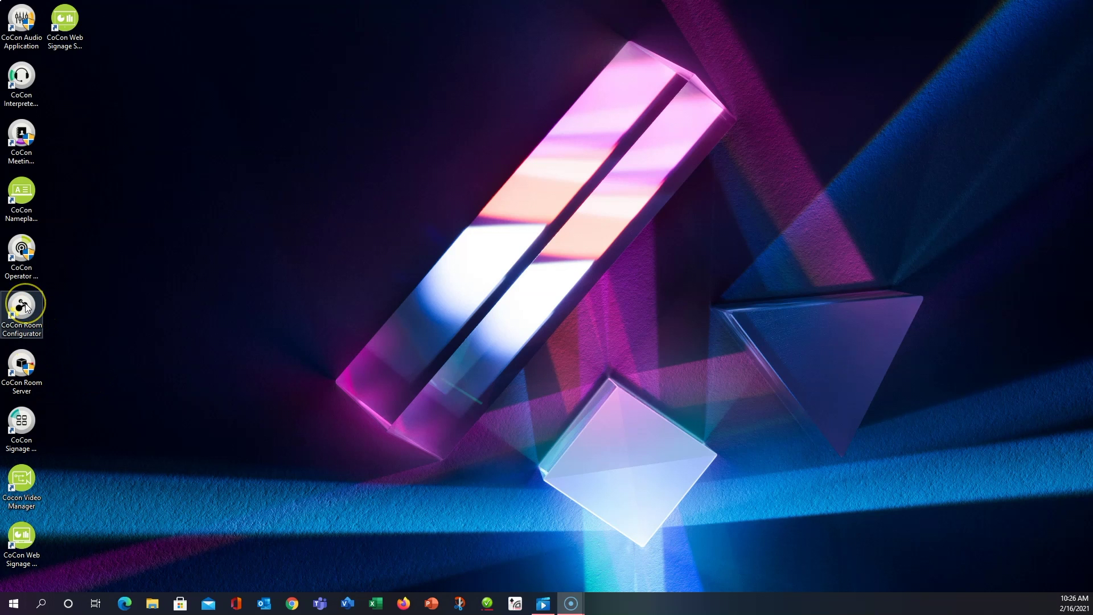
# Step: Log in to the room server chosen in the Login dialog
pyautogui.click(542, 368)
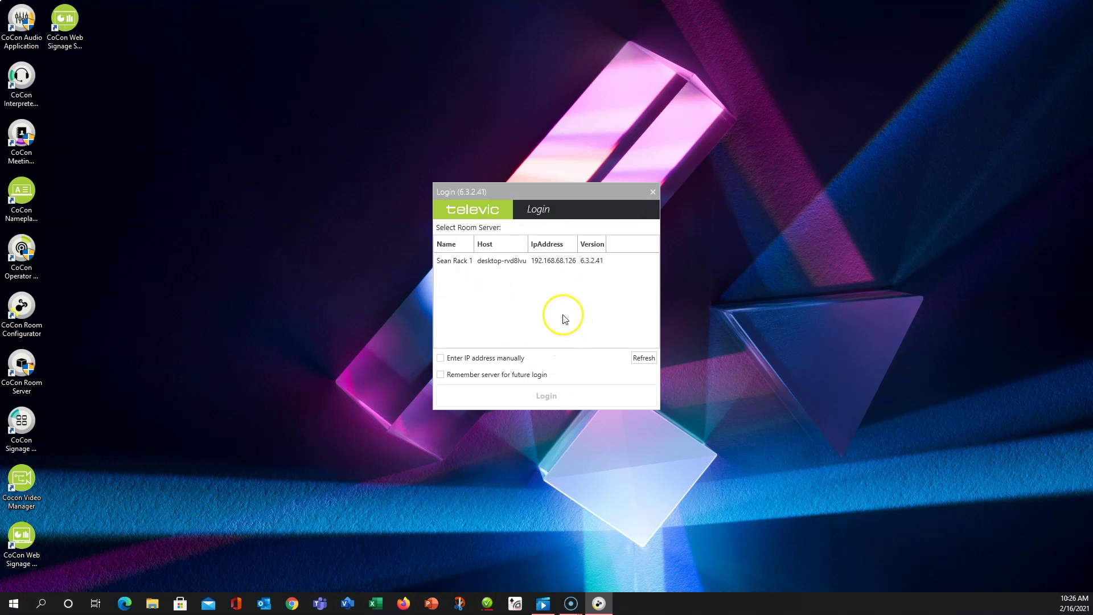
pyautogui.click(461, 266)
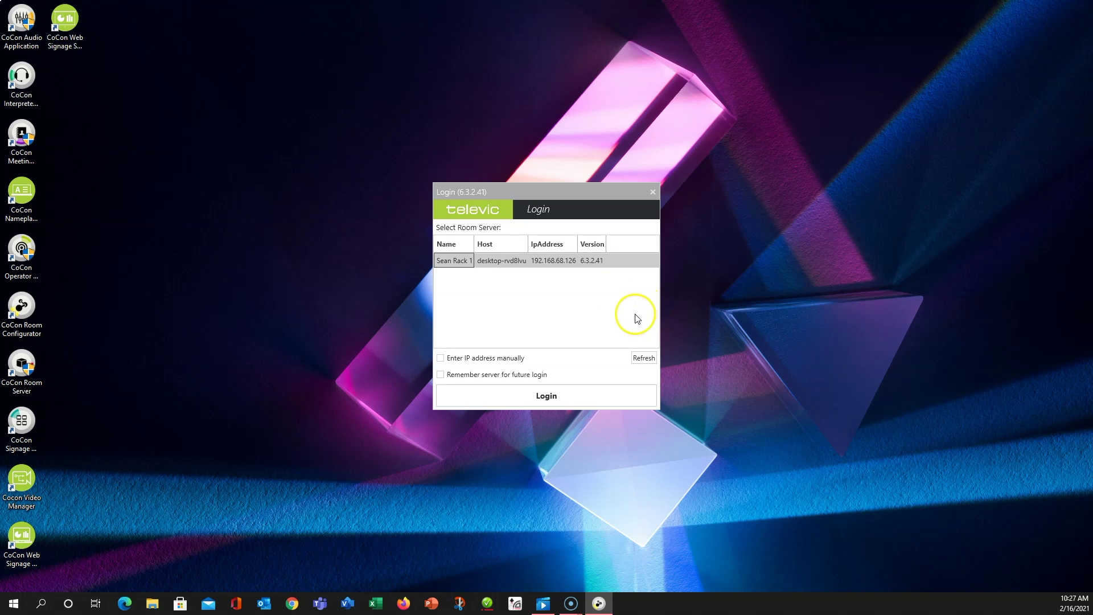
pyautogui.click(558, 397)
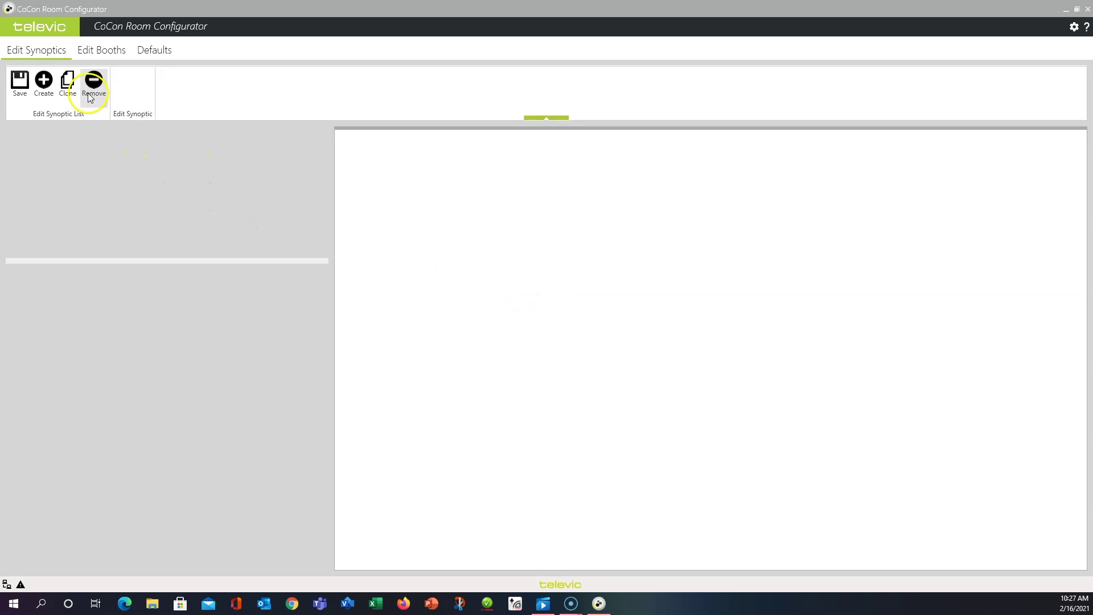
# Step: Create a new synoptic, Synoptic1, with a blank canvas and three listed nodes
pyautogui.click(49, 89)
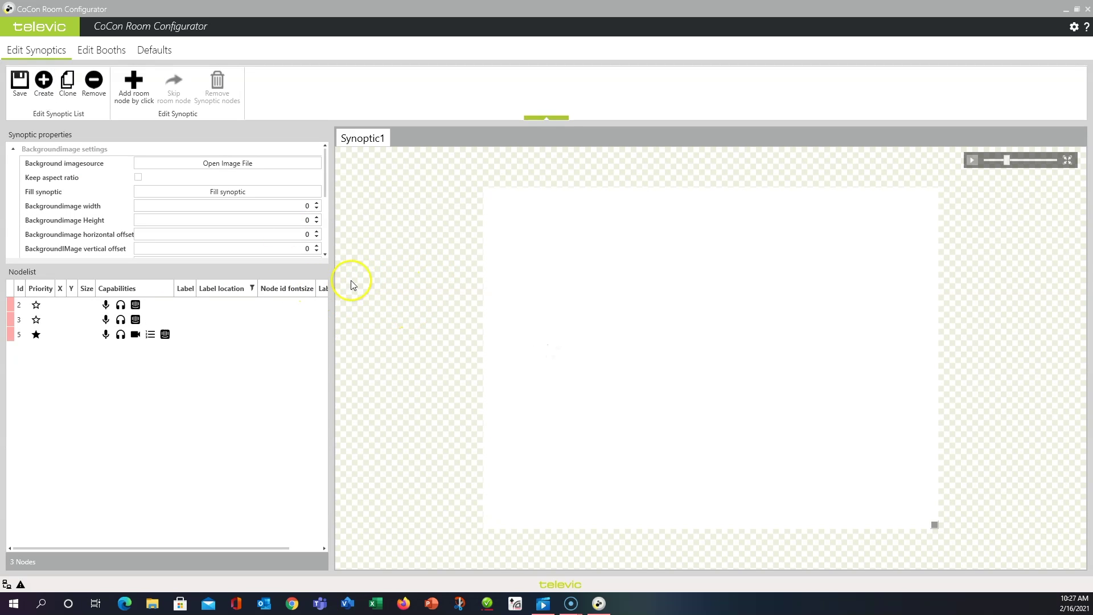
pyautogui.doubleClick(380, 142)
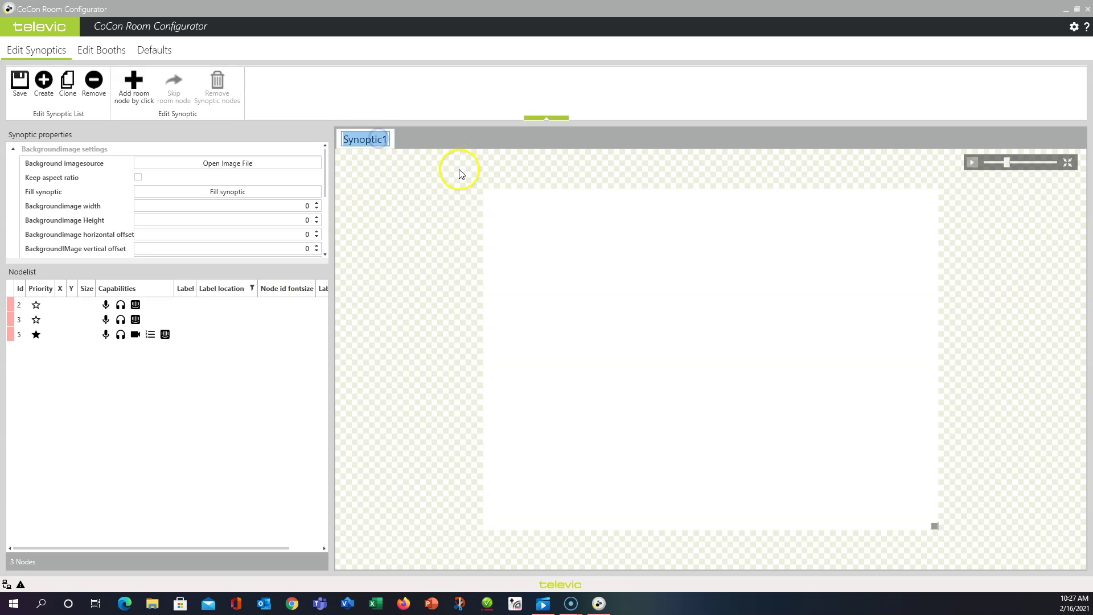
# Step: Rename Synoptic1 to 'Room A'
pyautogui.write('Room A')
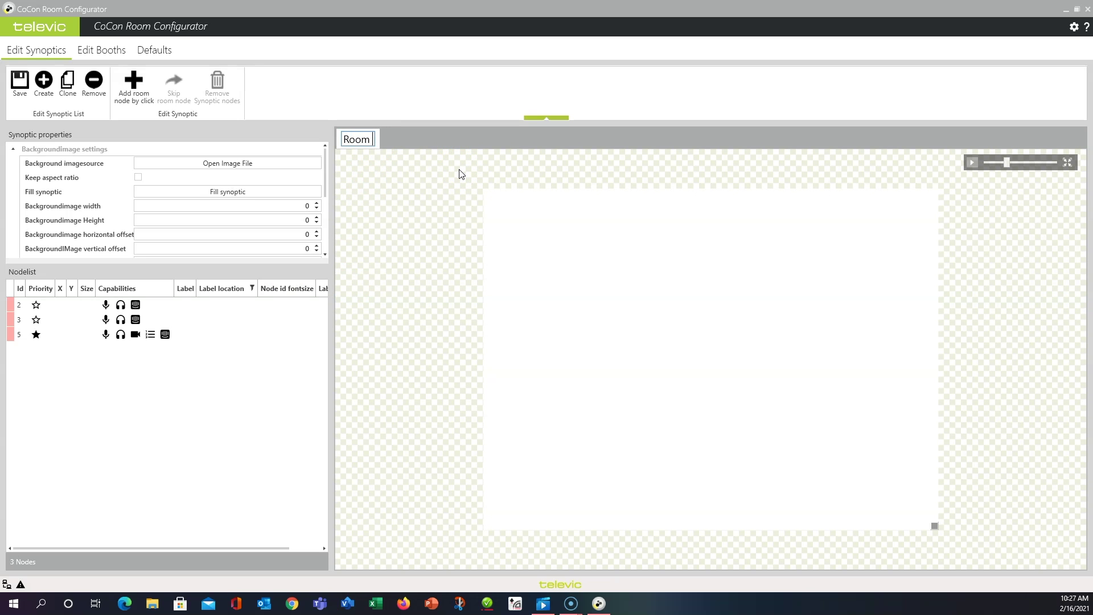
pyautogui.click(453, 164)
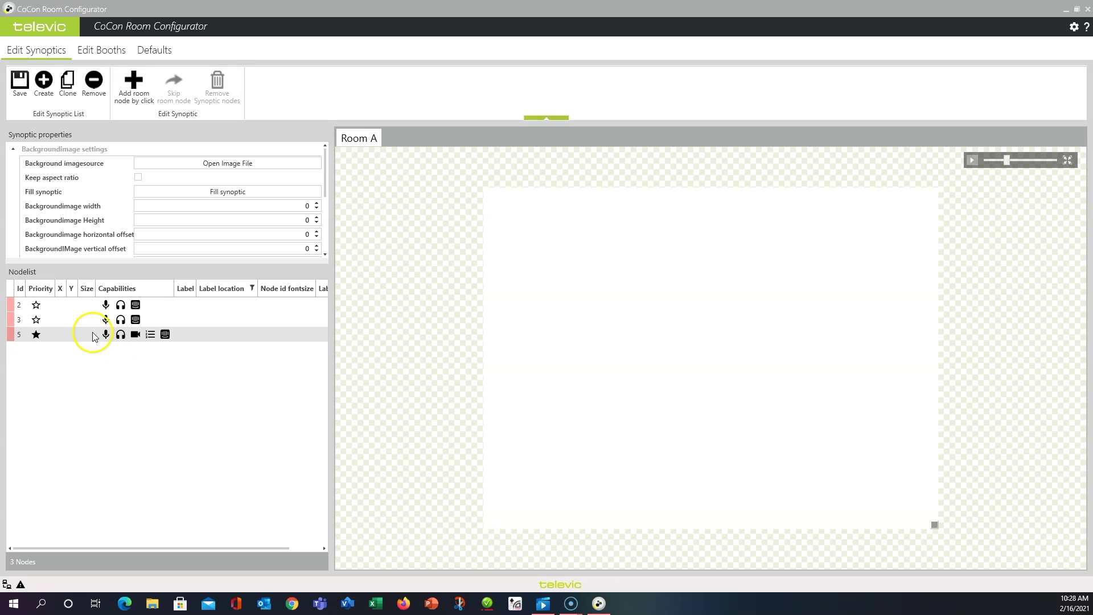
pyautogui.scroll(-1, 135, 224)
# Step: Set the Council Room photo (1,443 × 1,080) as Room A's background image
pyautogui.scroll(1, 133, 222)
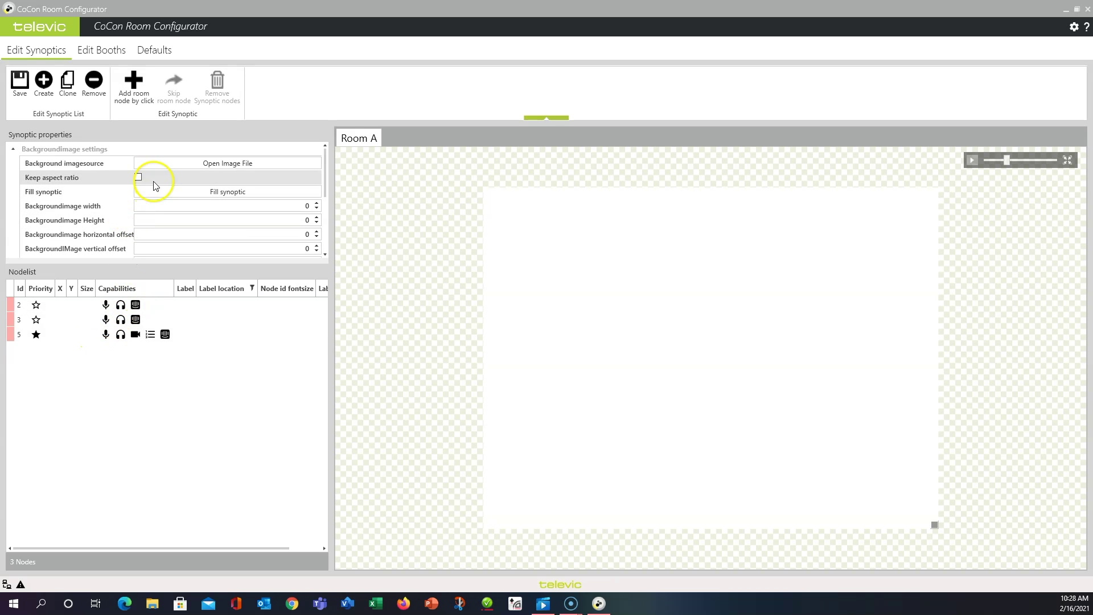
pyautogui.click(200, 168)
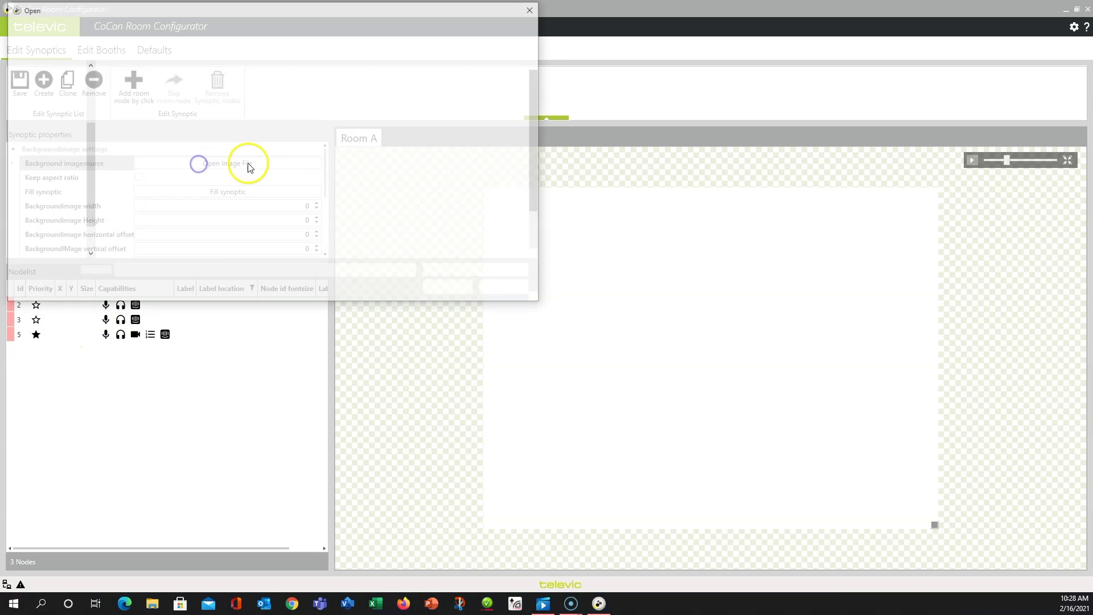
pyautogui.click(149, 186)
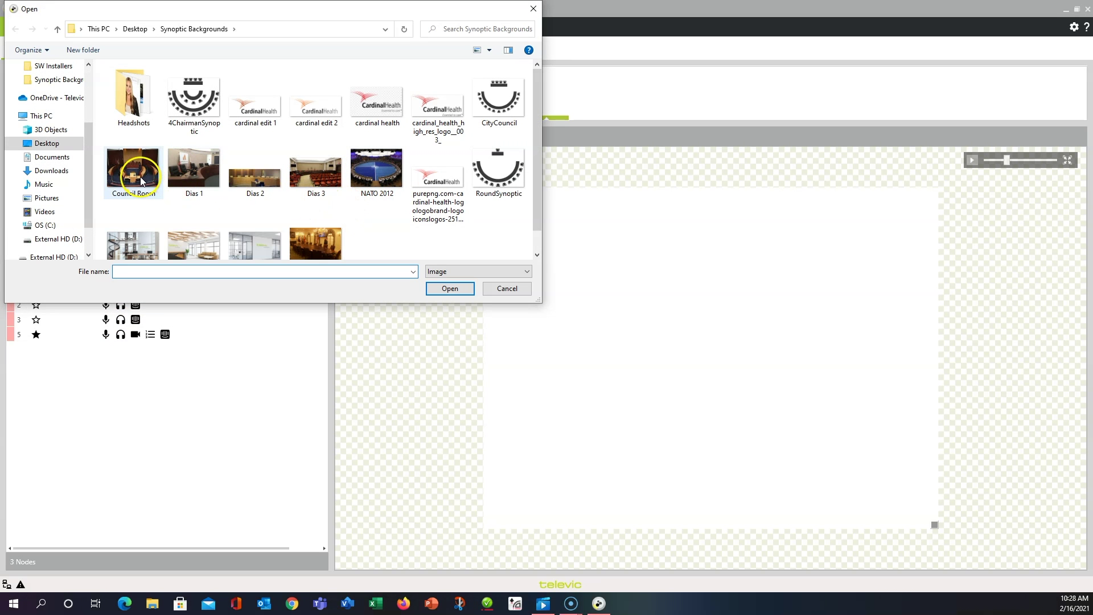
pyautogui.doubleClick(138, 169)
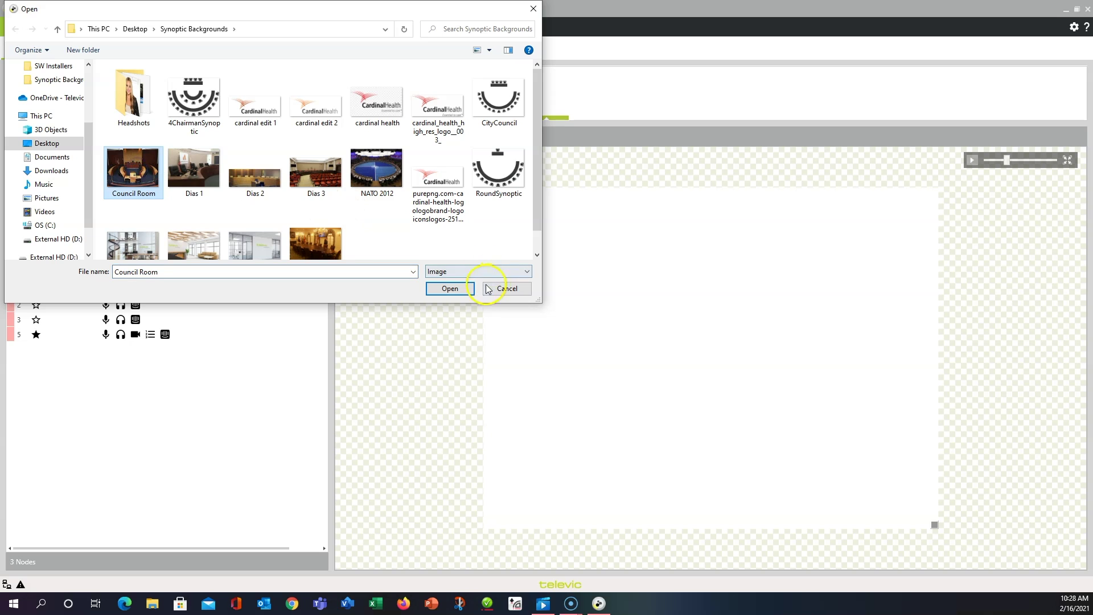
pyautogui.click(454, 290)
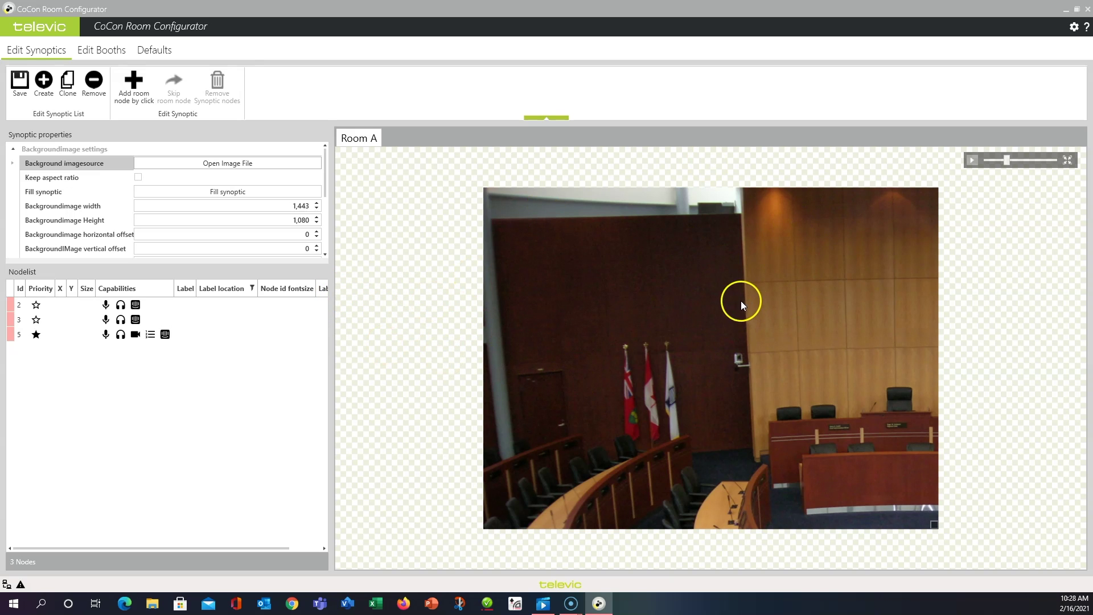
# Step: Stretch the background photo to fill the 800 × 600 synoptic
pyautogui.scroll(-5, 151, 239)
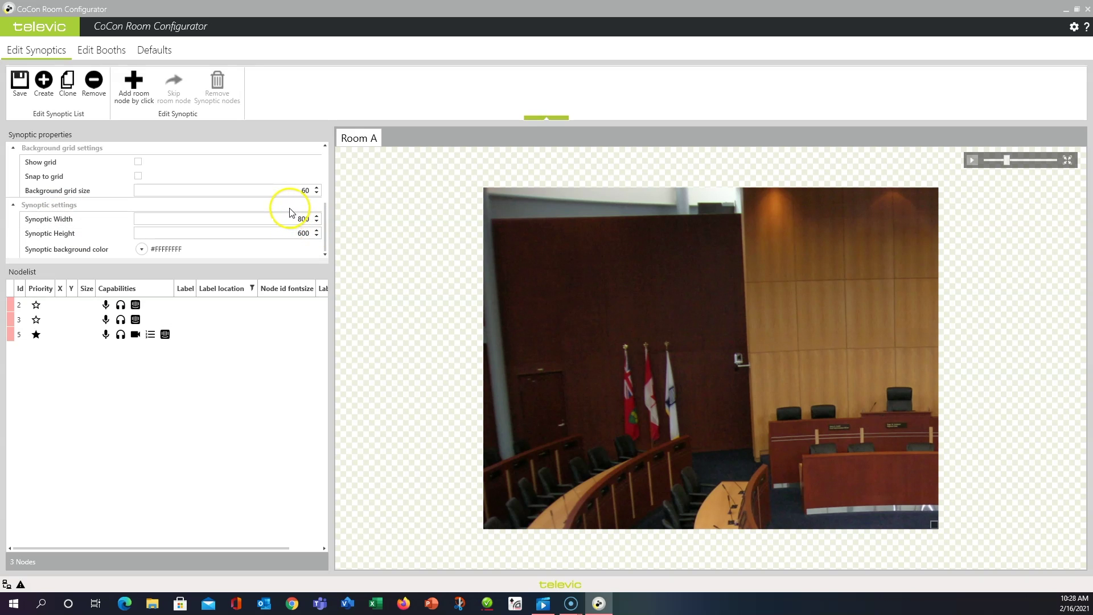
pyautogui.scroll(3, 289, 213)
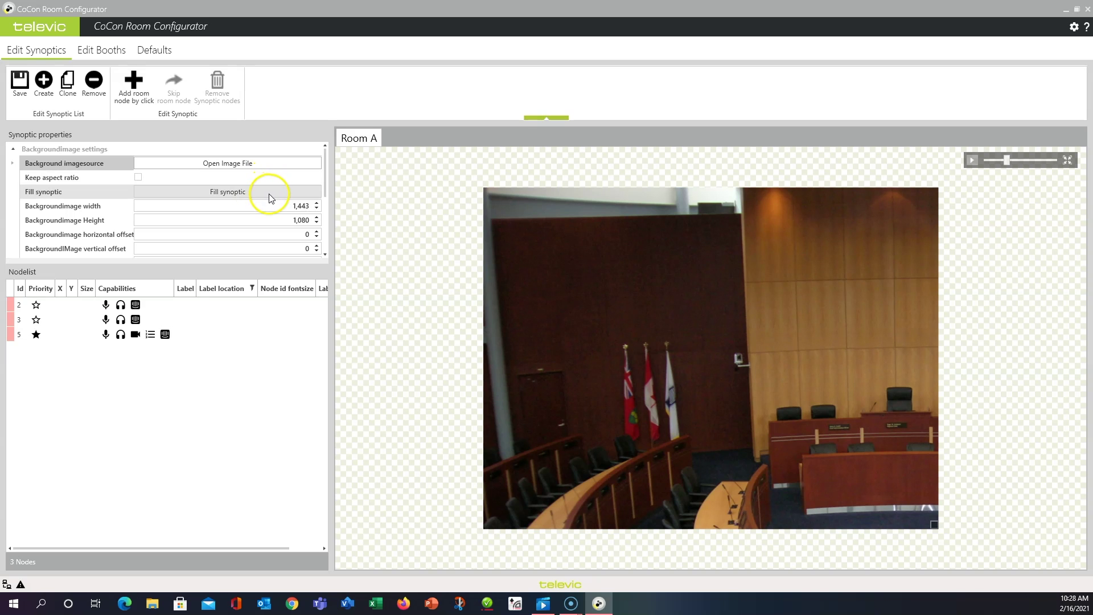
pyautogui.click(261, 196)
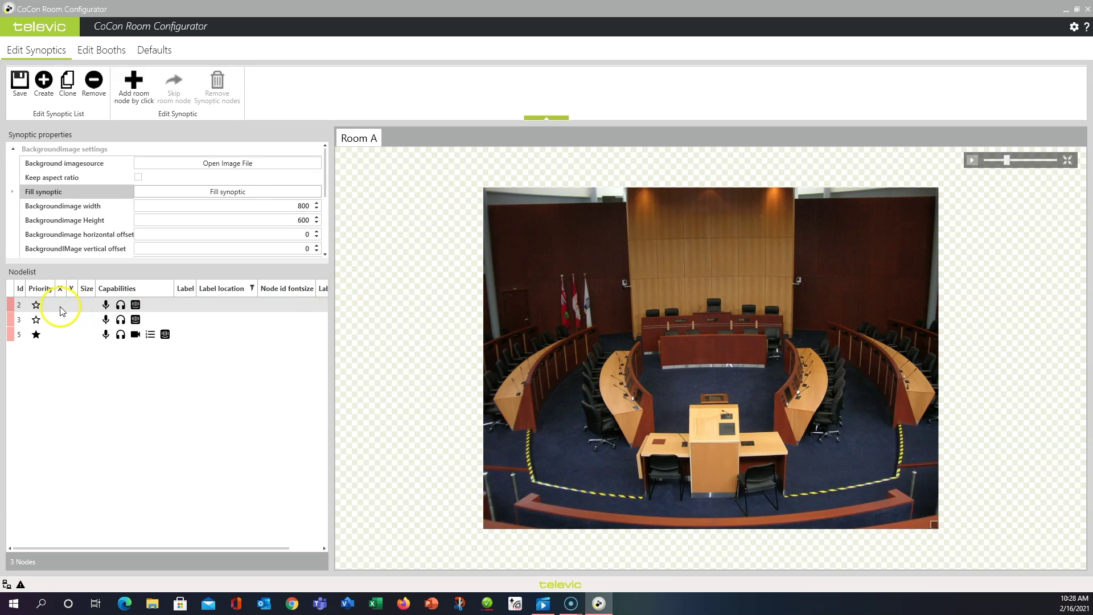
# Step: Place nodes 2, 3 and 5 from the Nodelist onto the room photo
pyautogui.click(17, 308)
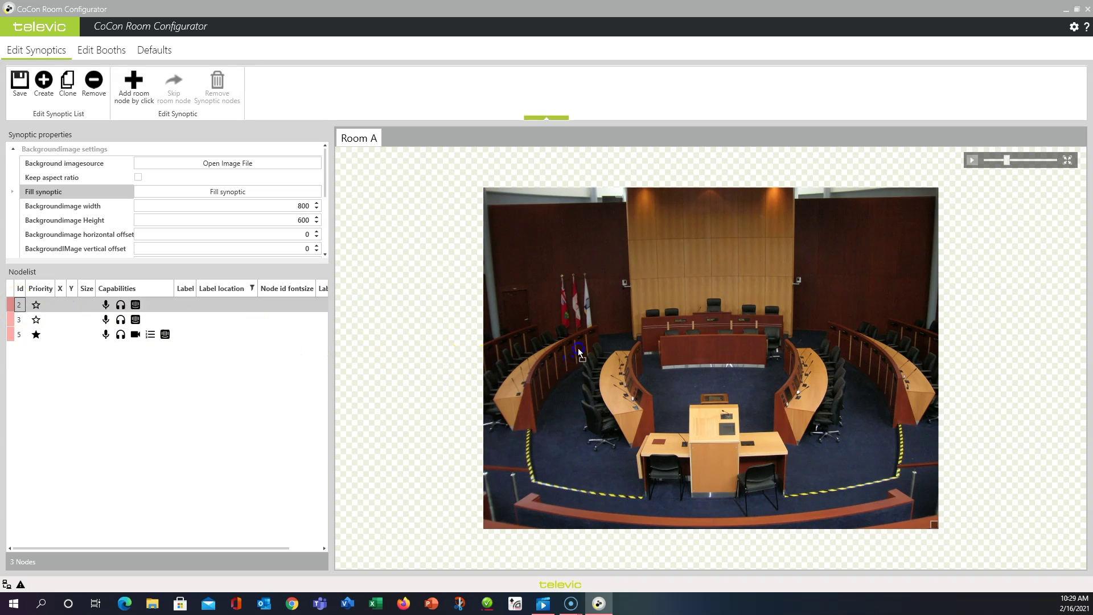
pyautogui.click(655, 329)
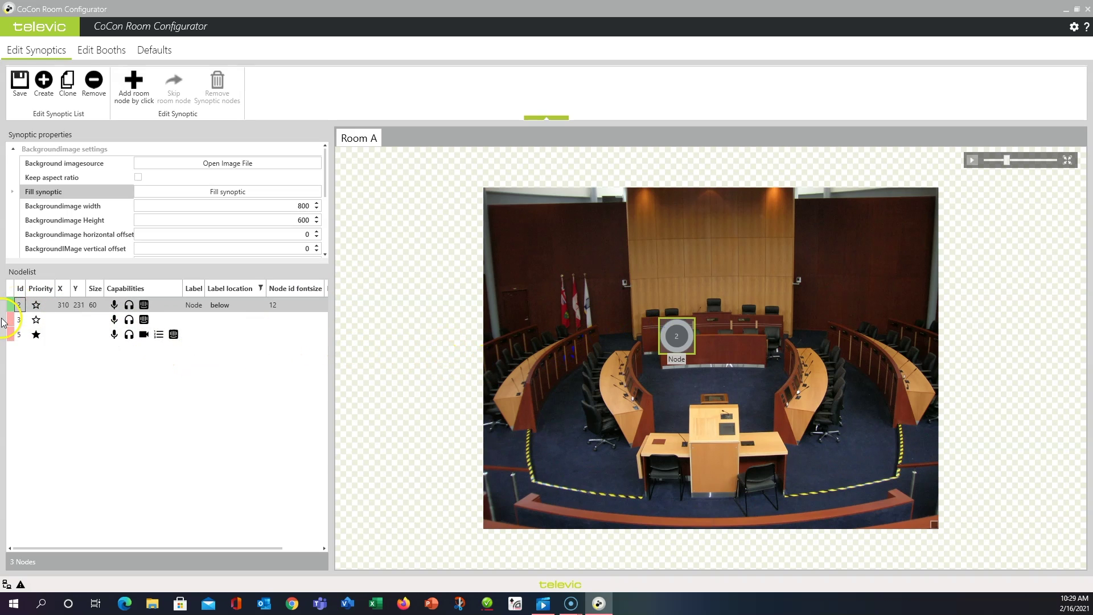
pyautogui.click(136, 328)
pyautogui.click(749, 347)
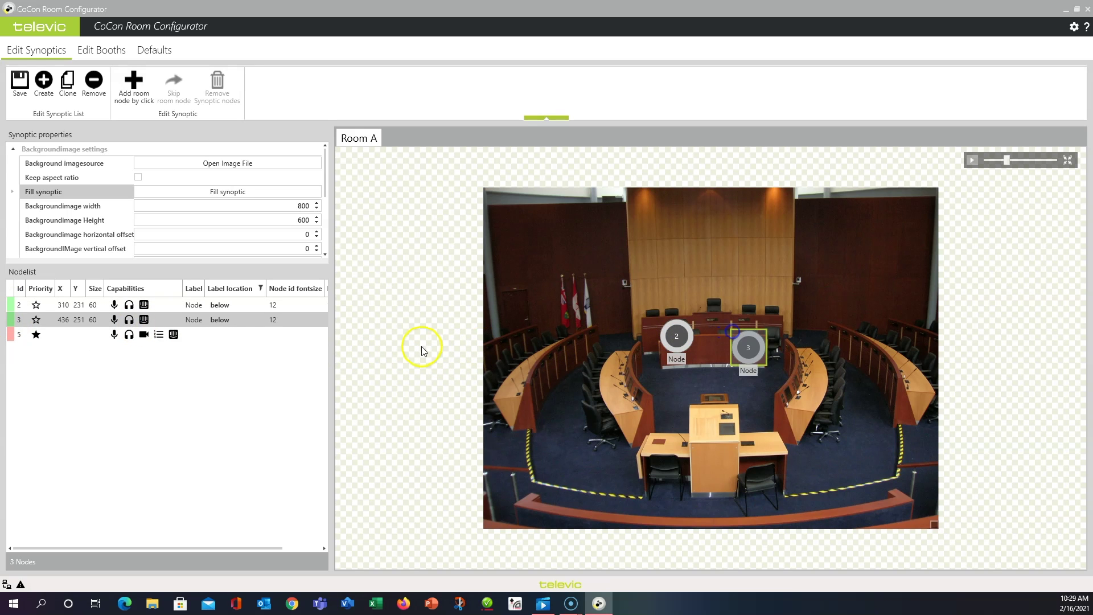
pyautogui.click(11, 340)
pyautogui.click(837, 450)
# Step: Line nodes 2, 3 and 5 up side by side on the dais
pyautogui.moveTo(678, 337); pyautogui.dragTo(666, 324)
pyautogui.moveTo(747, 346); pyautogui.dragTo(714, 325)
pyautogui.moveTo(840, 449); pyautogui.dragTo(774, 326)
pyautogui.click(496, 405)
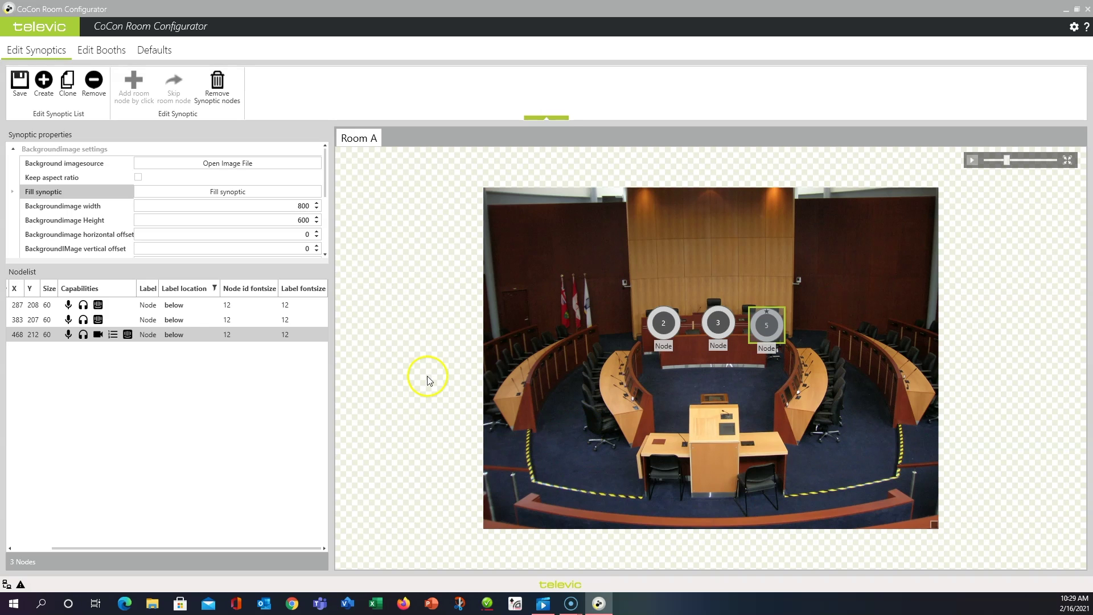
pyautogui.moveTo(258, 549); pyautogui.dragTo(239, 552)
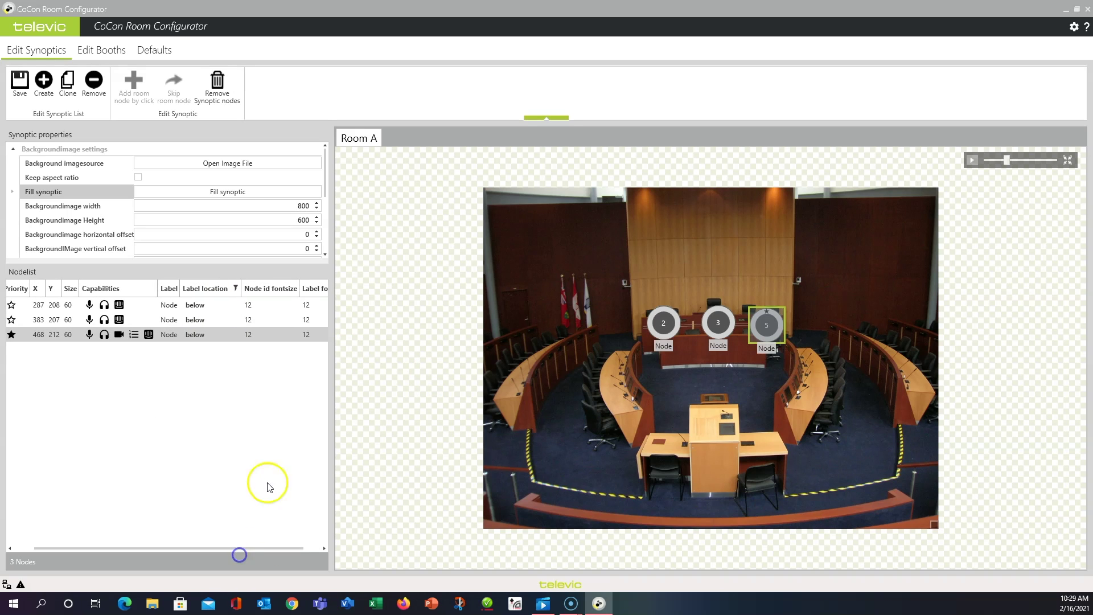
pyautogui.click(70, 307)
pyautogui.click(69, 307)
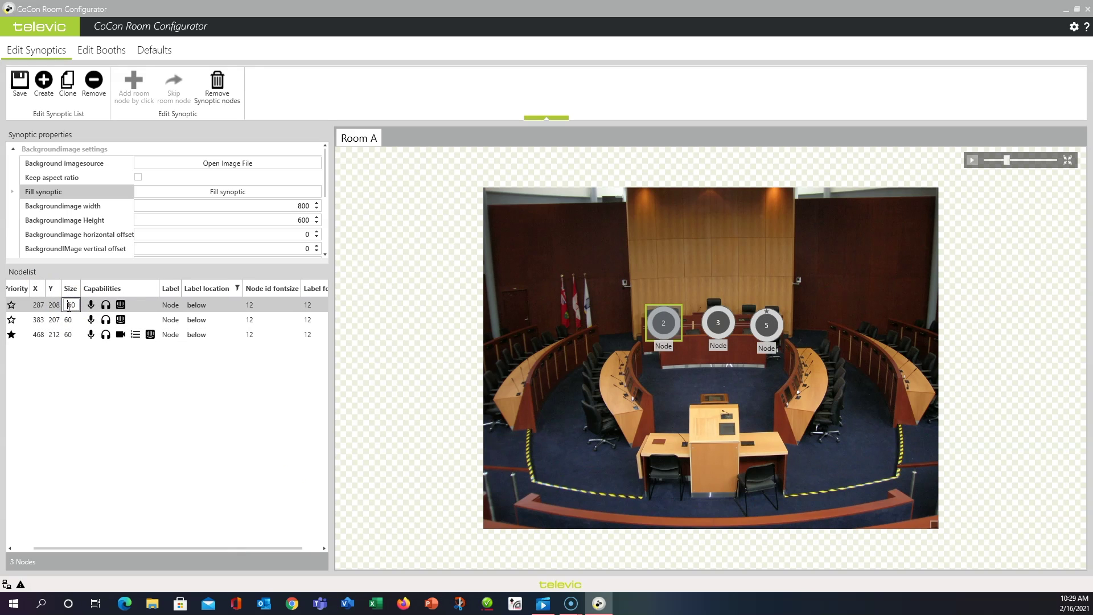
pyautogui.write('100')
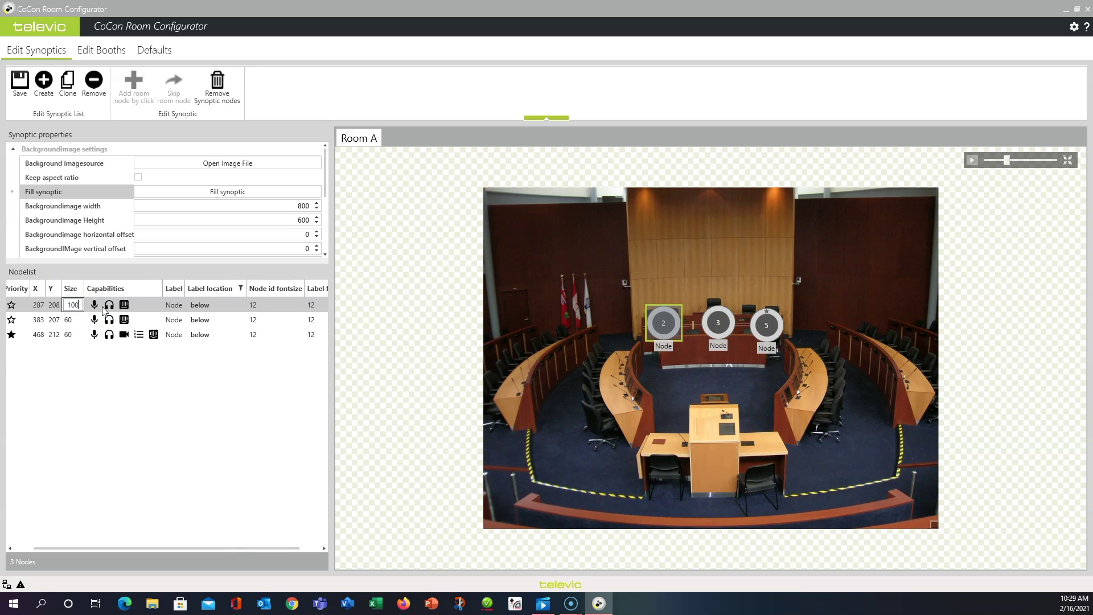
pyautogui.press('Return')
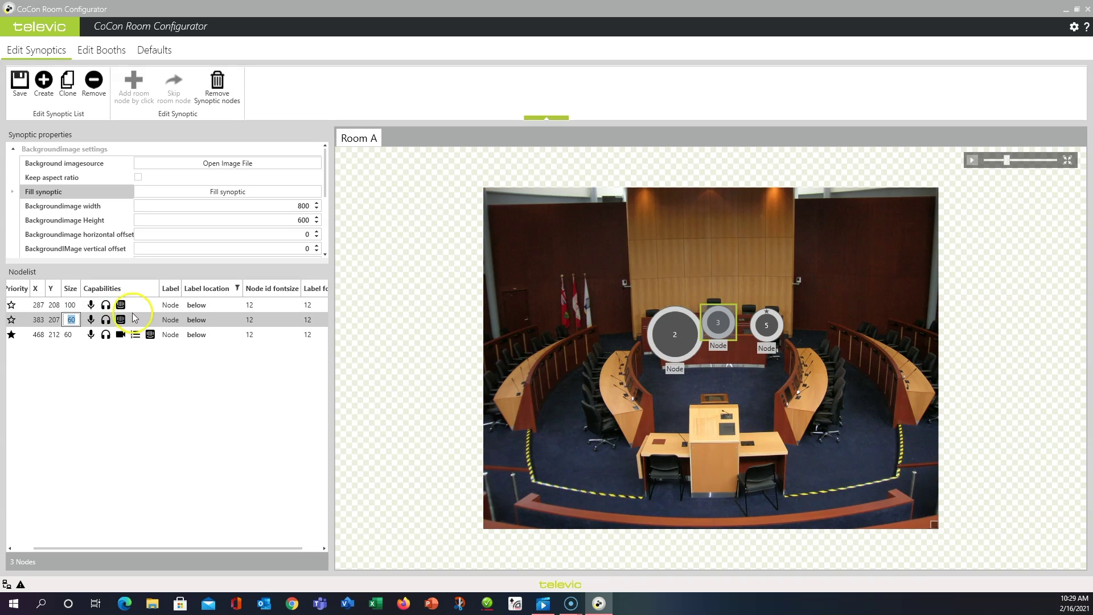
pyautogui.click(80, 316)
pyautogui.click(73, 306)
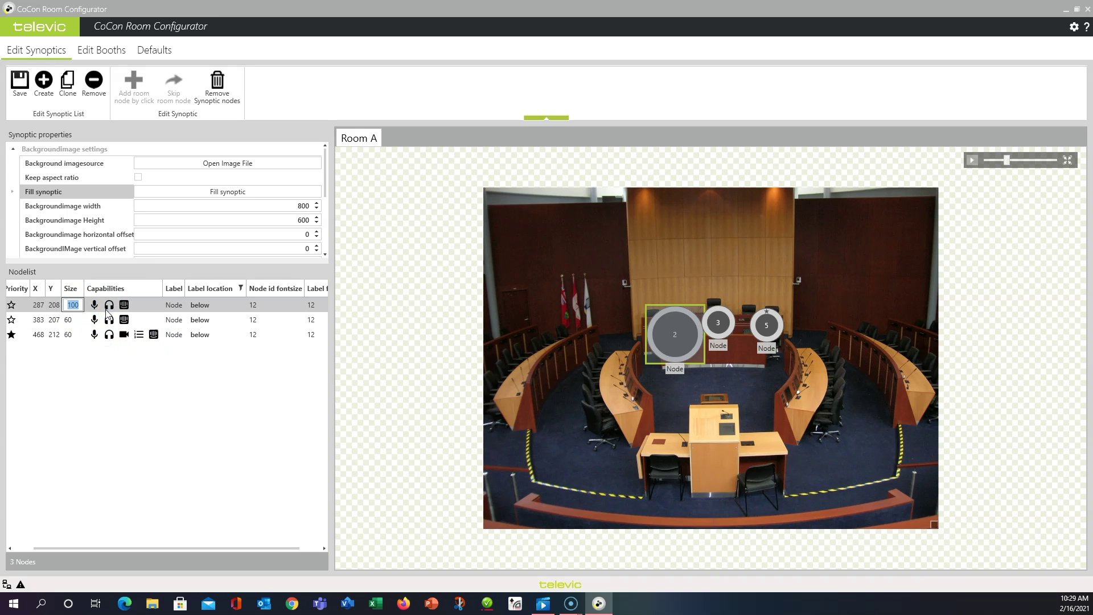
pyautogui.write('60')
pyautogui.press('Return')
pyautogui.click(106, 313)
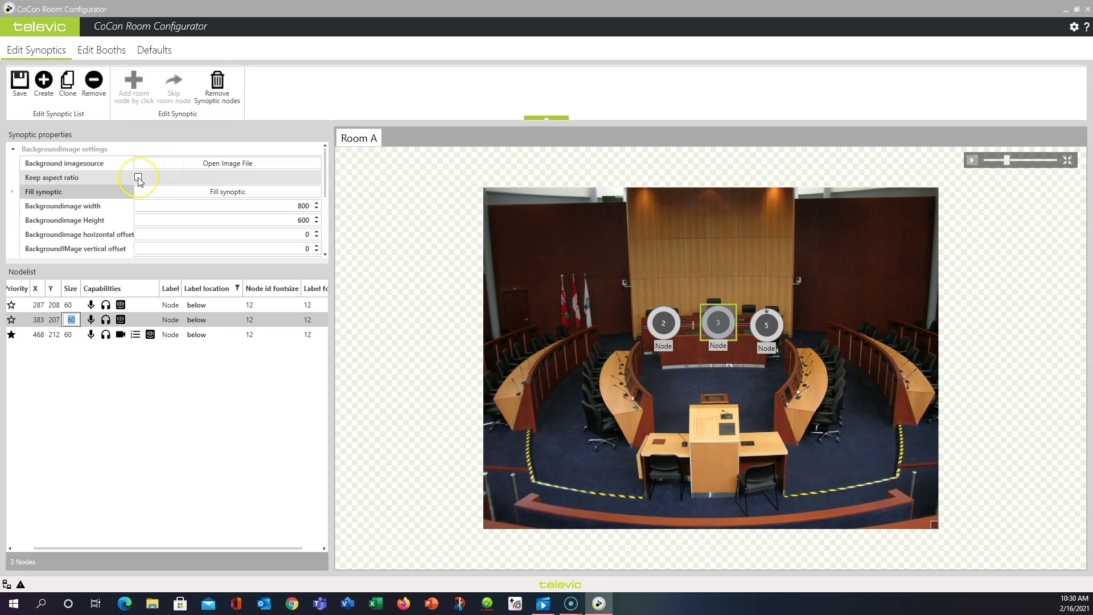
# Step: Turn on Keep aspect ratio for the 800 × 600 background image
pyautogui.click(139, 178)
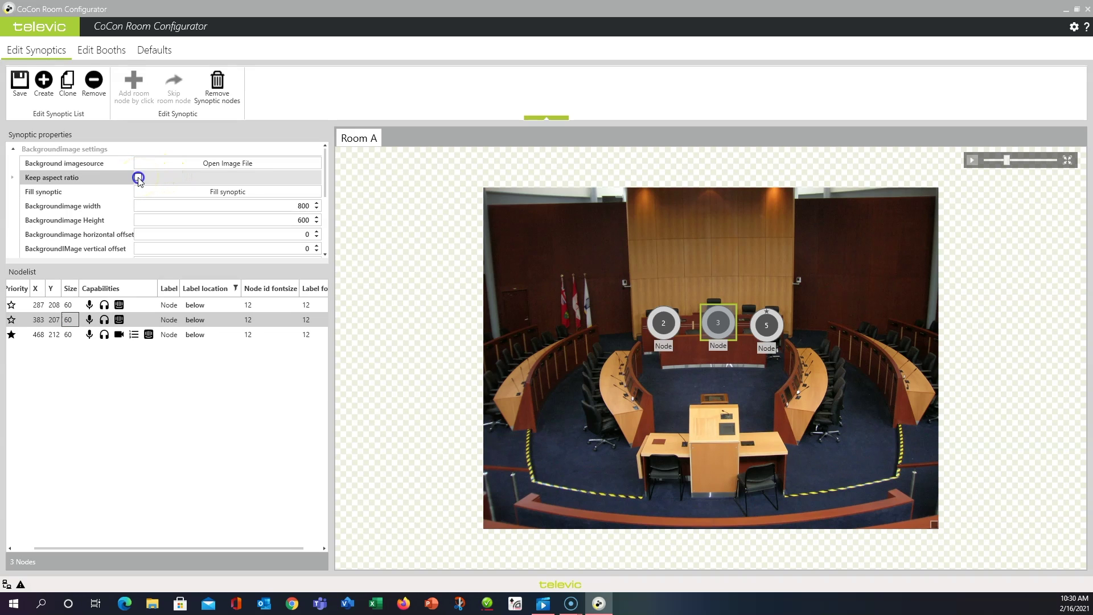
pyautogui.click(178, 184)
# Step: Set the background image width to 2500, letting its height follow at 1,871
pyautogui.click(261, 222)
pyautogui.click(185, 196)
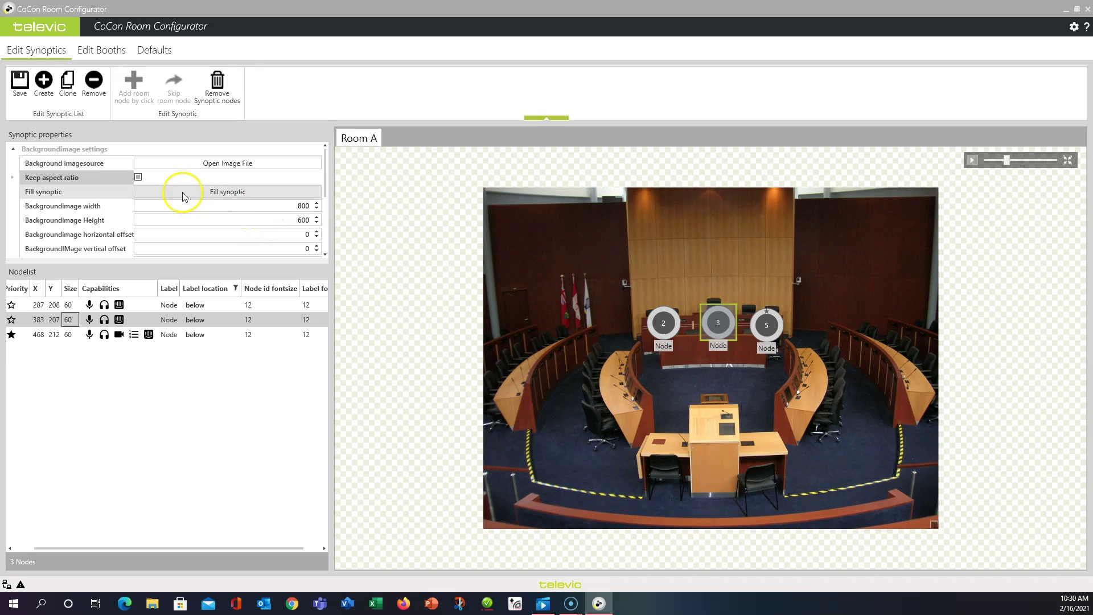
pyautogui.click(239, 211)
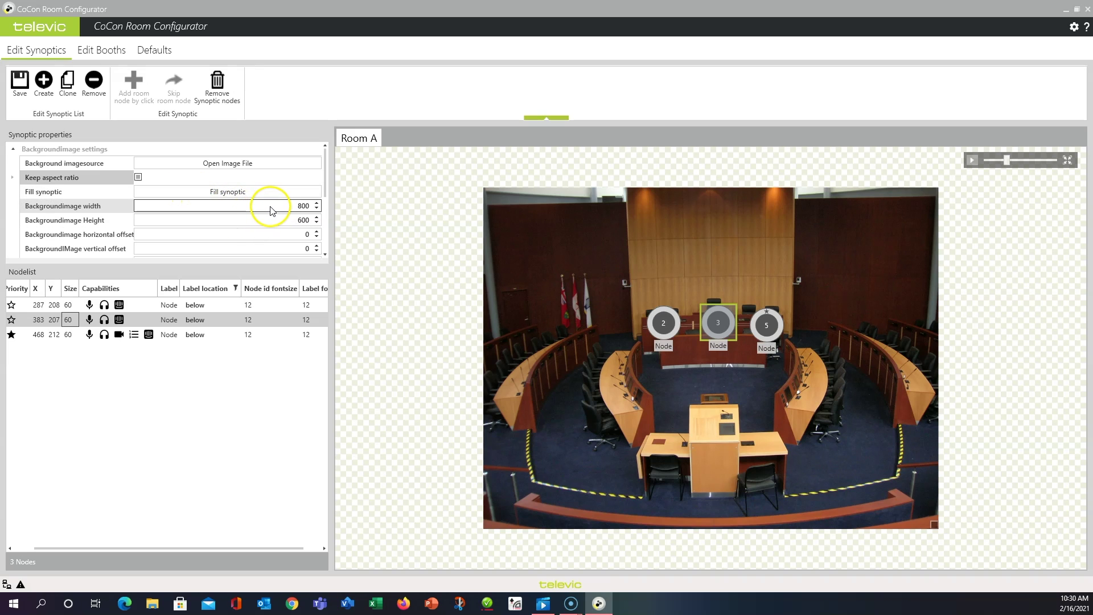
pyautogui.click(299, 210)
pyautogui.doubleClick(303, 211)
pyautogui.click(373, 207)
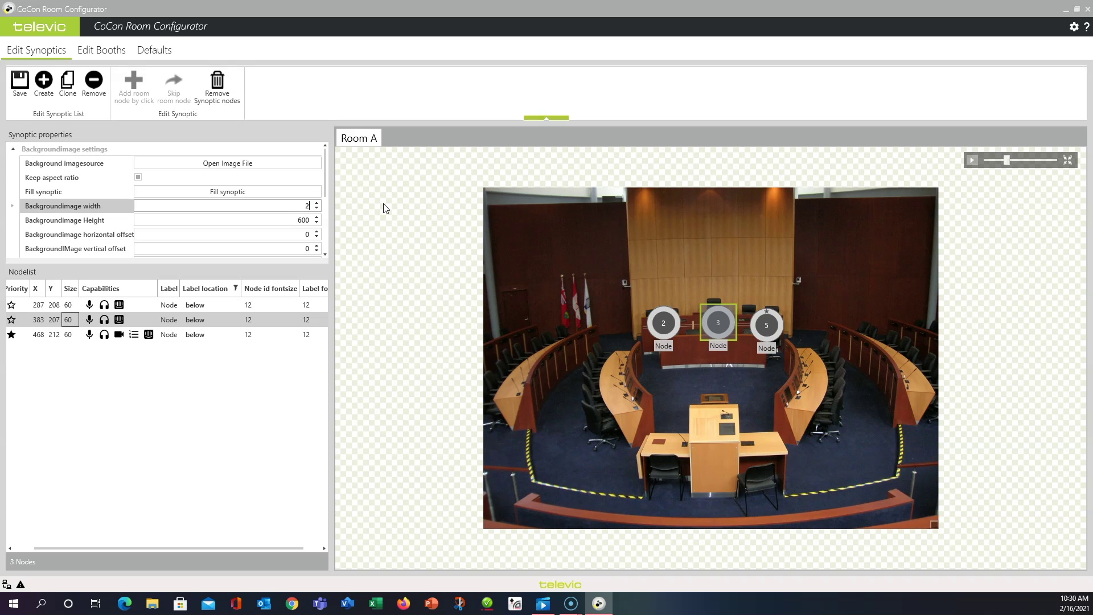
pyautogui.write('2500')
pyautogui.press('Return')
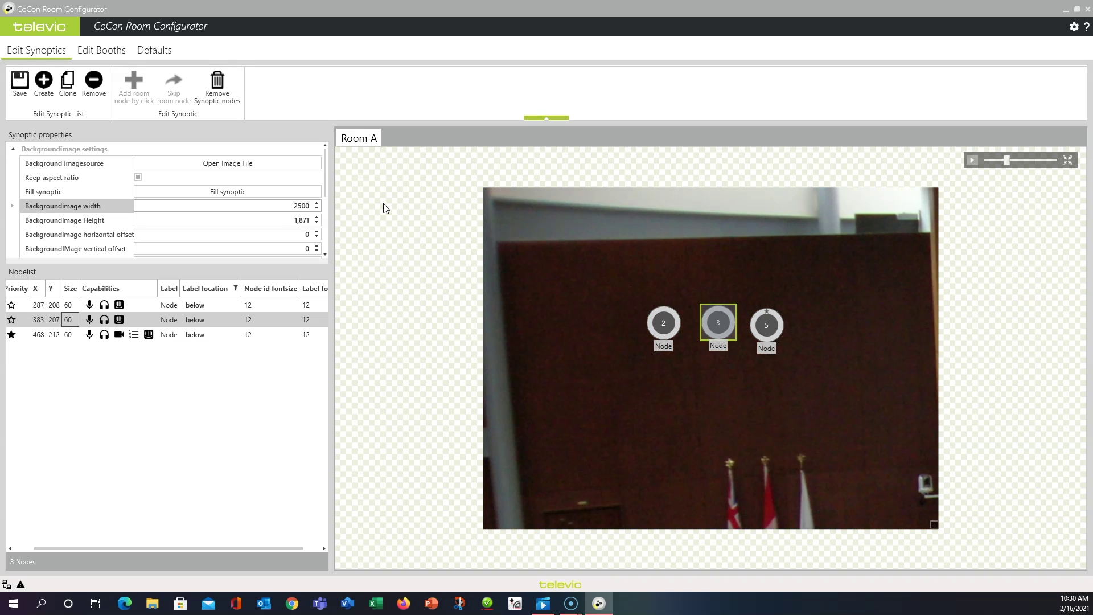
pyautogui.click(292, 221)
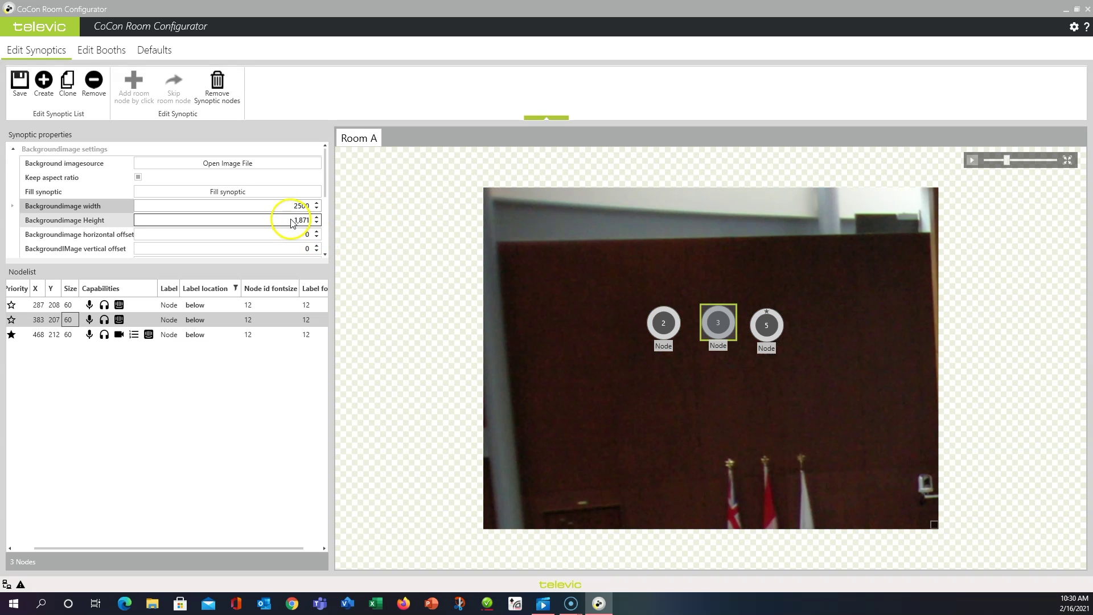
pyautogui.click(313, 206)
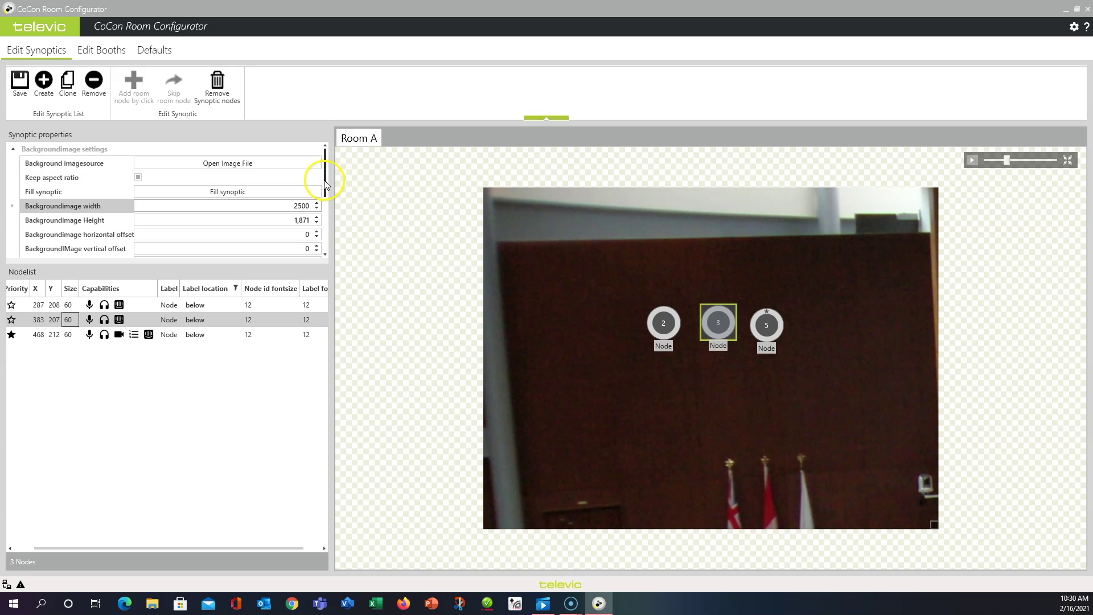
pyautogui.moveTo(327, 184); pyautogui.dragTo(316, 246)
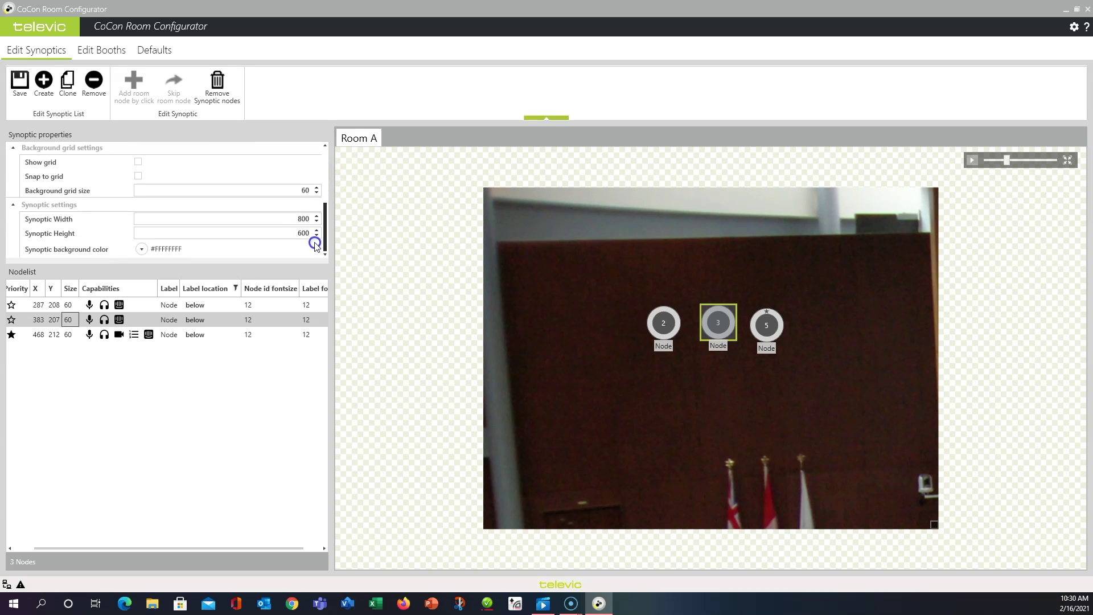
# Step: Resize the Room A synoptic canvas to 2,500 wide by 1871 high
pyautogui.doubleClick(302, 219)
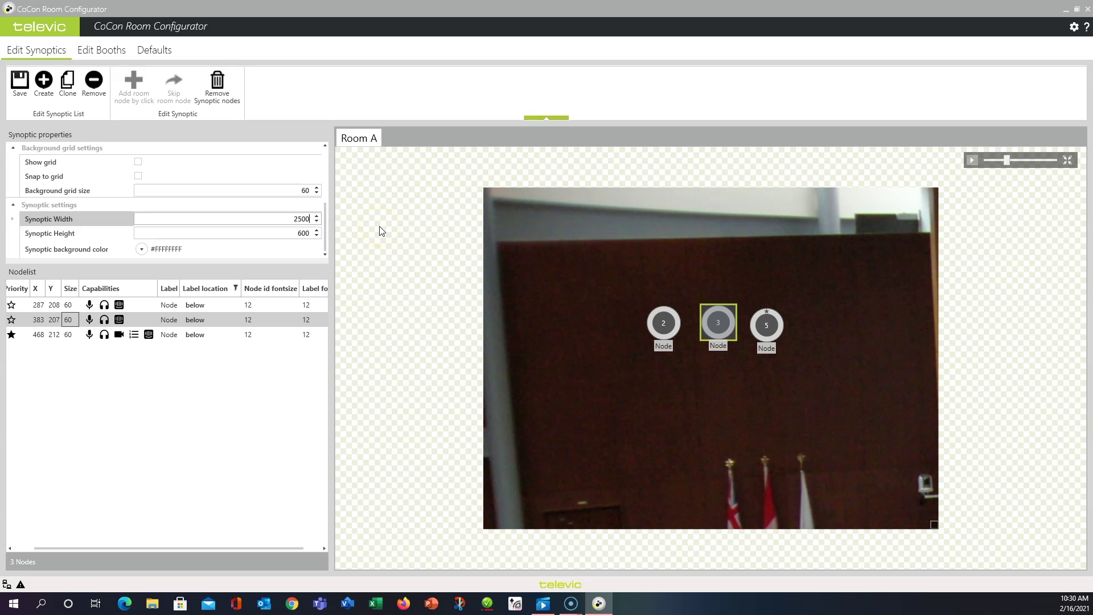
pyautogui.doubleClick(302, 234)
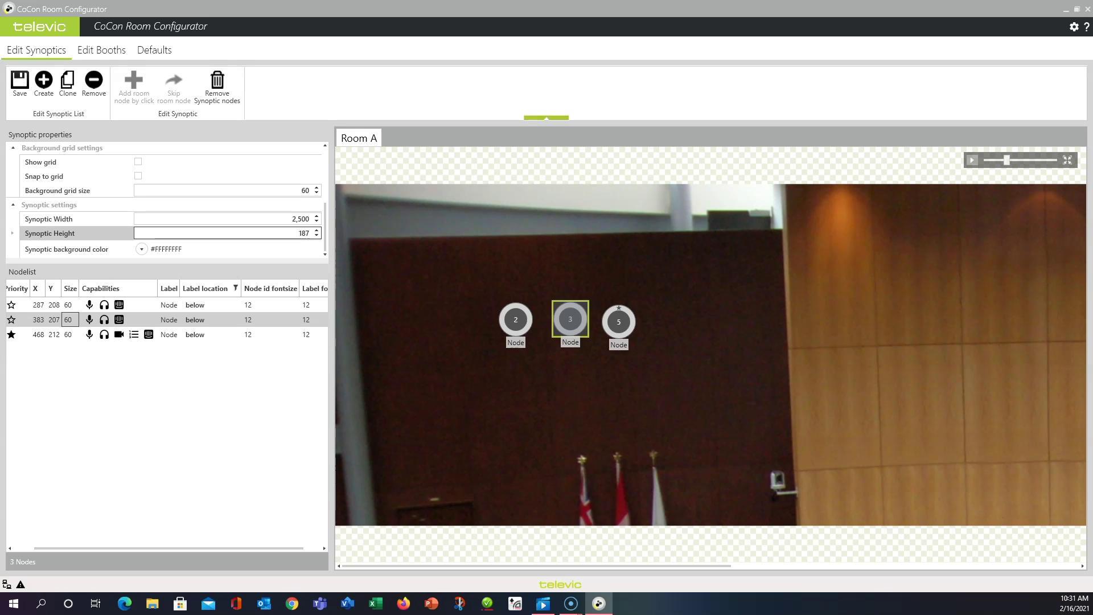
pyautogui.write('1871')
pyautogui.press('Return')
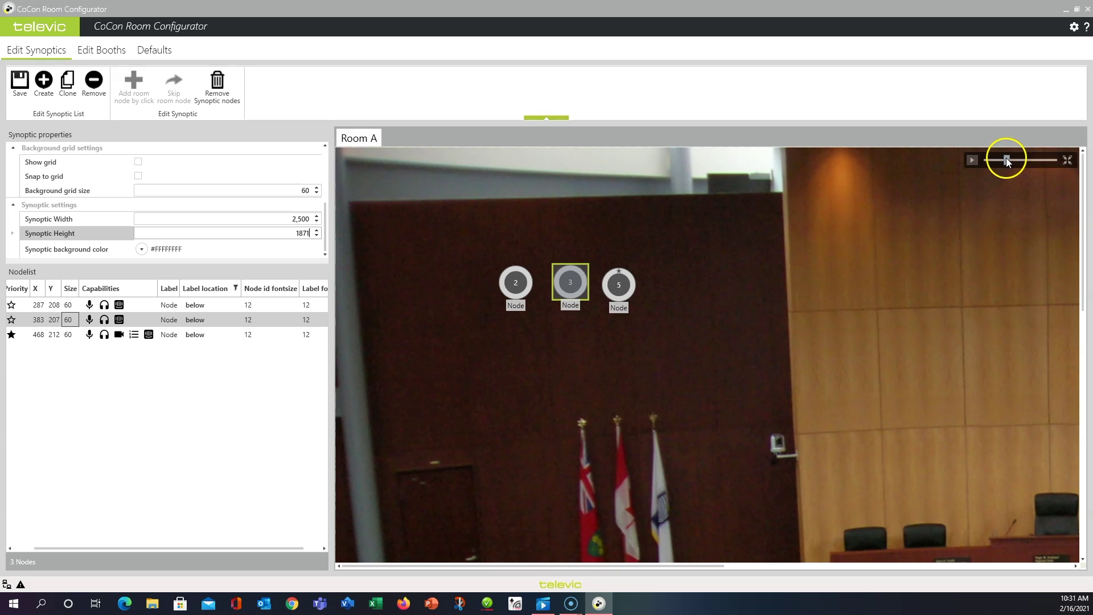
# Step: Drag nodes 3, 2 and 5 onto the dais desk at X 908, 1012 and 1230
pyautogui.moveTo(1007, 160)
pyautogui.mouseDown()
pyautogui.moveTo(992, 160)
pyautogui.moveTo(1042, 163)
pyautogui.moveTo(993, 161)
pyautogui.mouseUp()
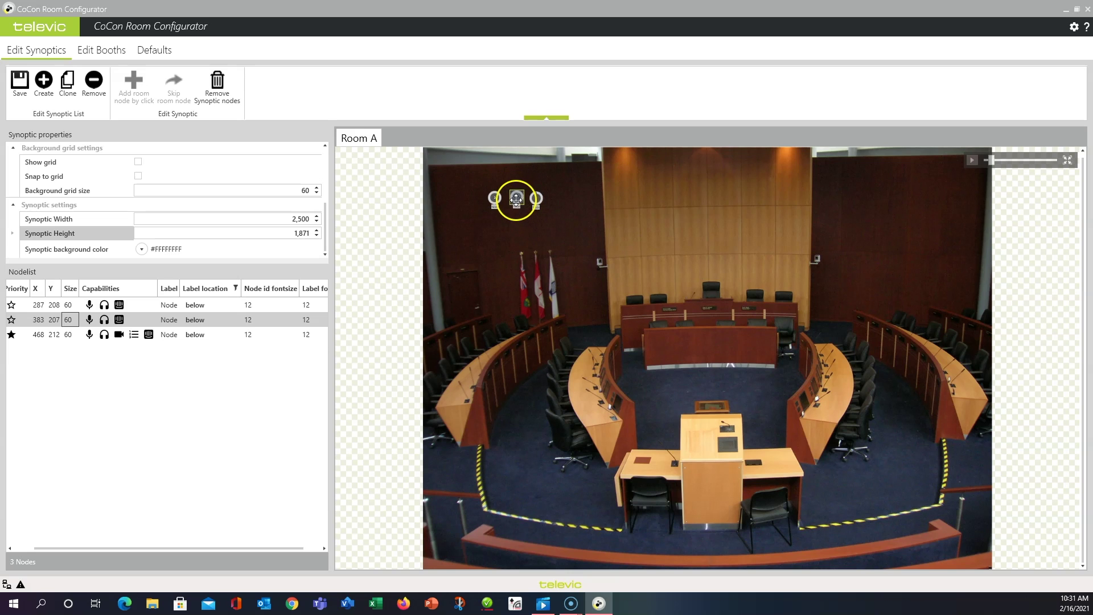
pyautogui.moveTo(519, 200); pyautogui.dragTo(636, 300)
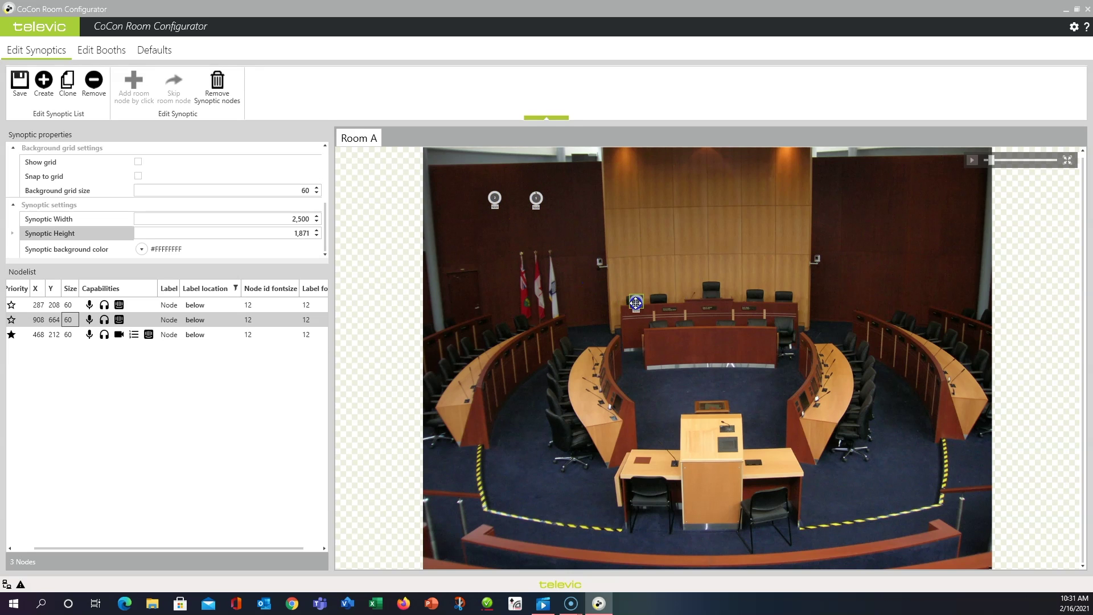
pyautogui.click(495, 199)
pyautogui.moveTo(494, 198); pyautogui.dragTo(659, 302)
pyautogui.moveTo(532, 199); pyautogui.dragTo(709, 303)
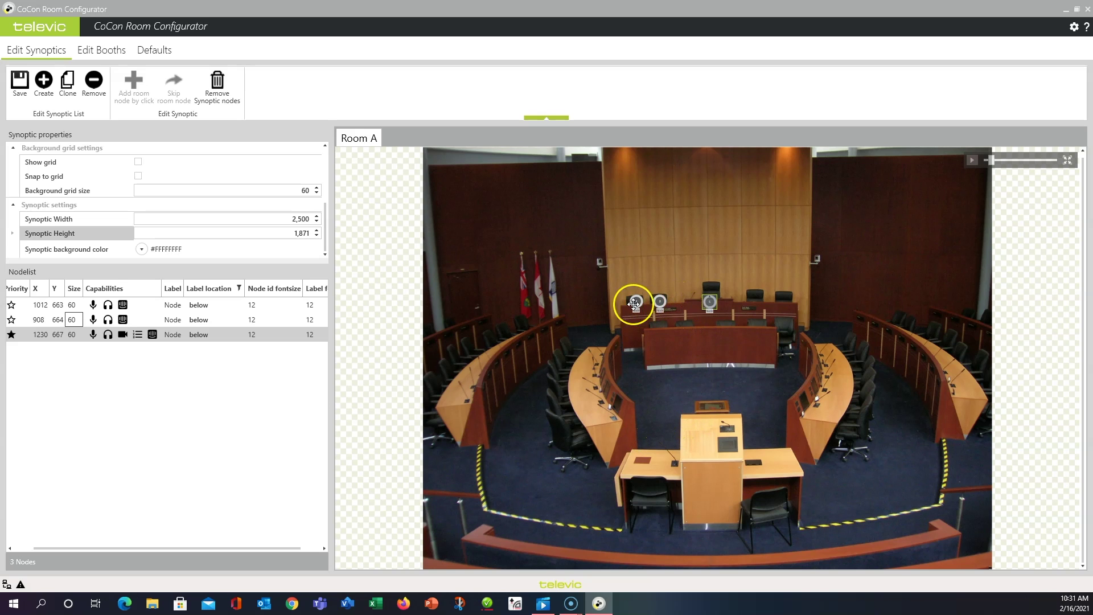
pyautogui.scroll(2, 234, 225)
# Step: Set the background image width to 1400 so its height becomes 1,048
pyautogui.scroll(2, 234, 224)
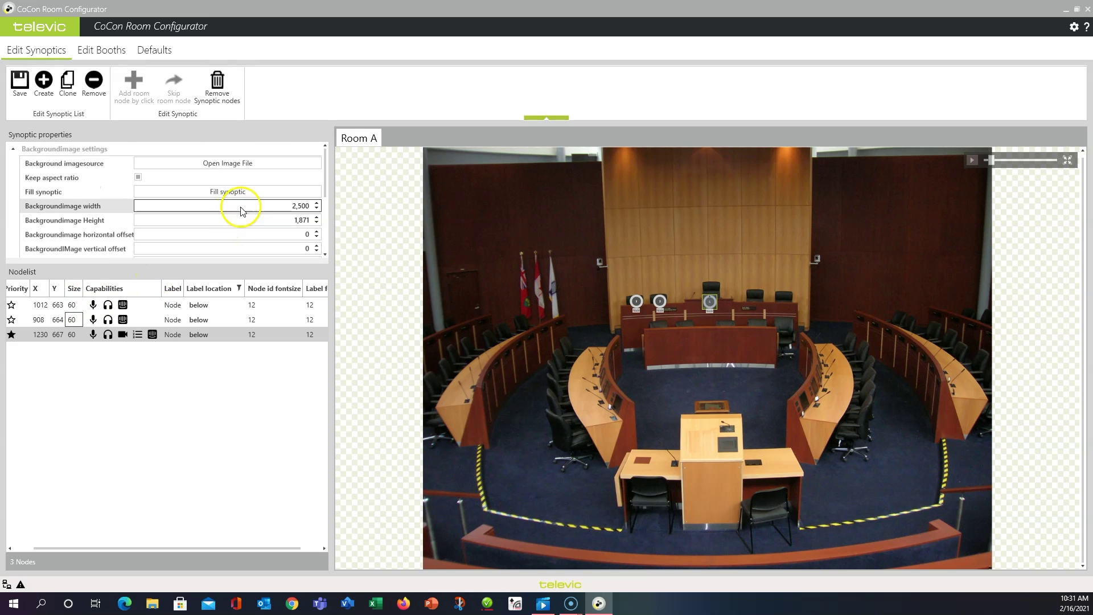
pyautogui.doubleClick(292, 204)
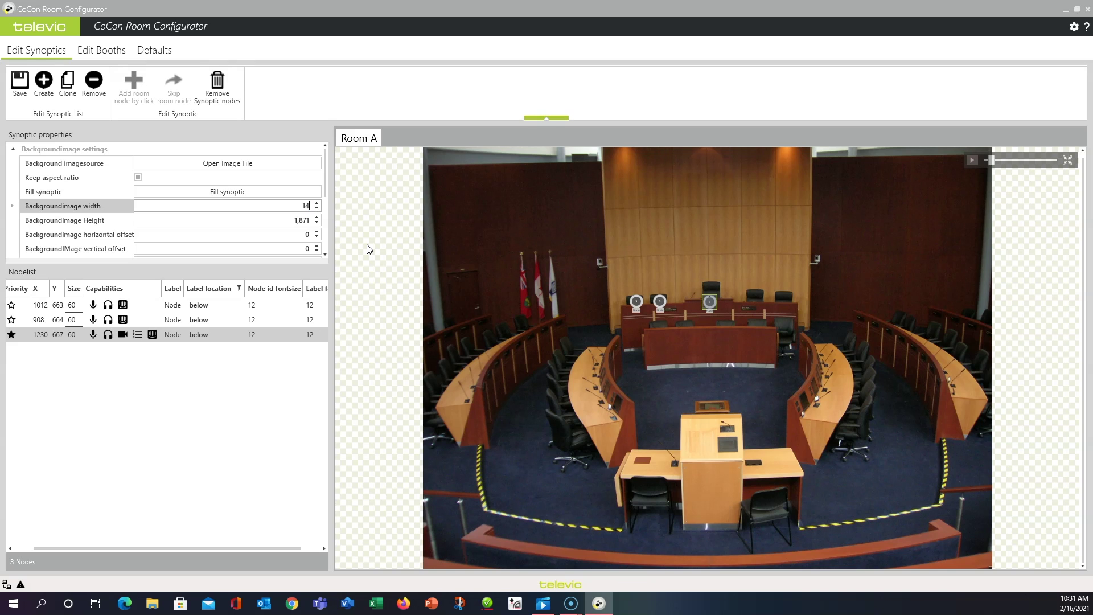
pyautogui.write('1400')
pyautogui.press('Return')
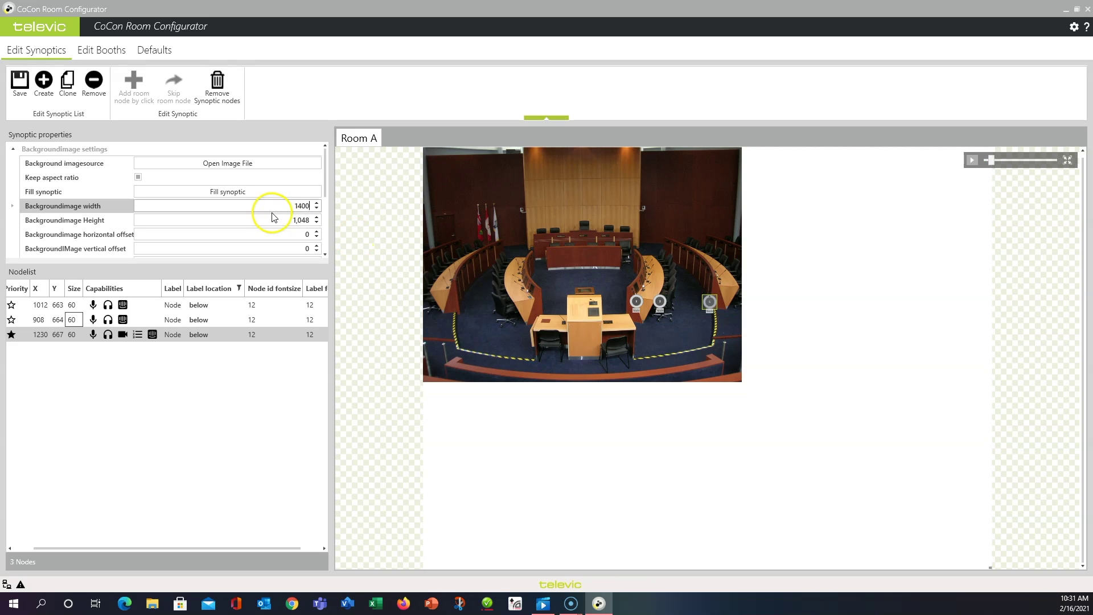
# Step: Set the synoptic width to 1400 and height to 1048
pyautogui.scroll(-4, 274, 215)
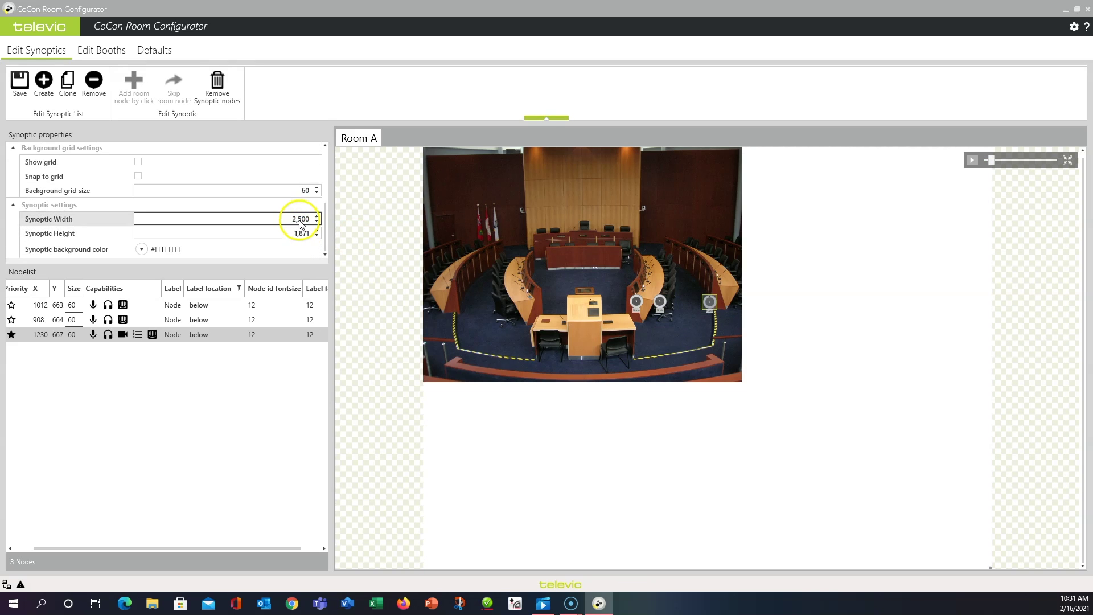
pyautogui.click(301, 220)
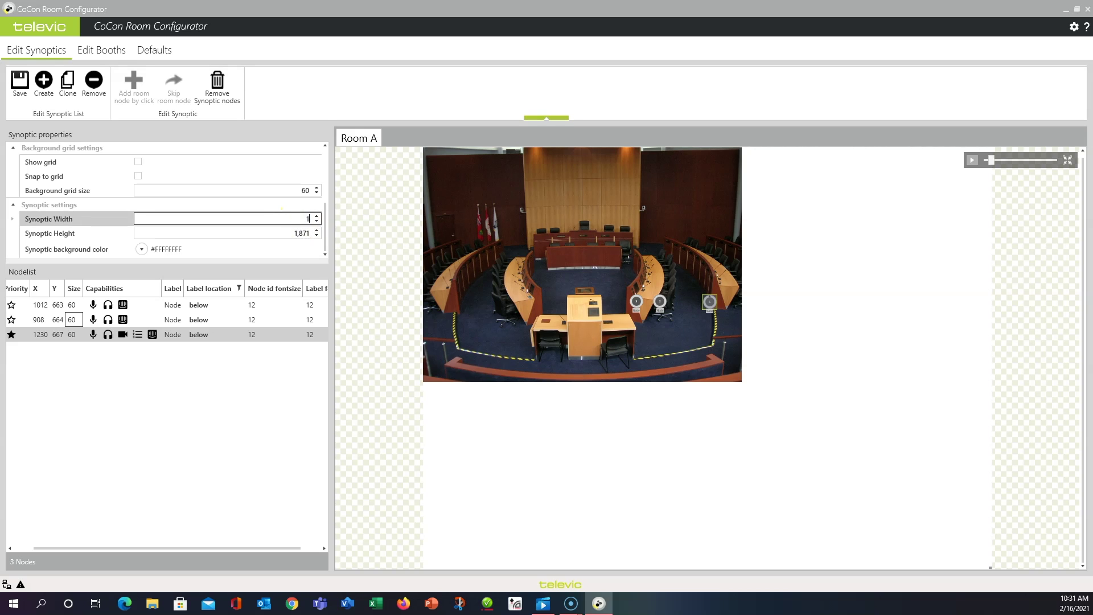
pyautogui.press('Tab')
pyautogui.scroll(3, 300, 222)
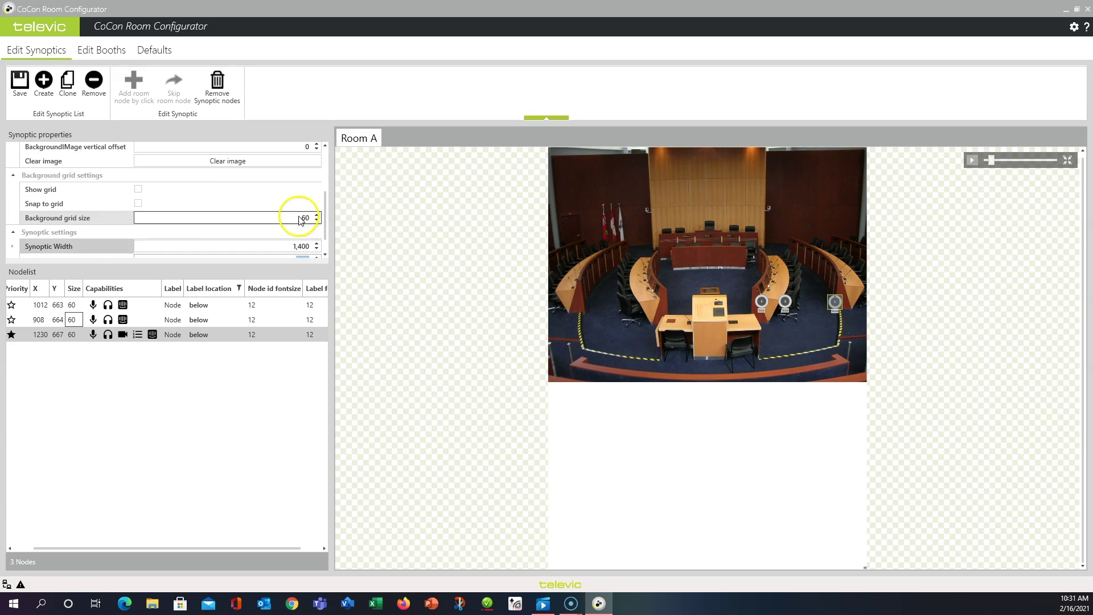
pyautogui.scroll(-3, 300, 222)
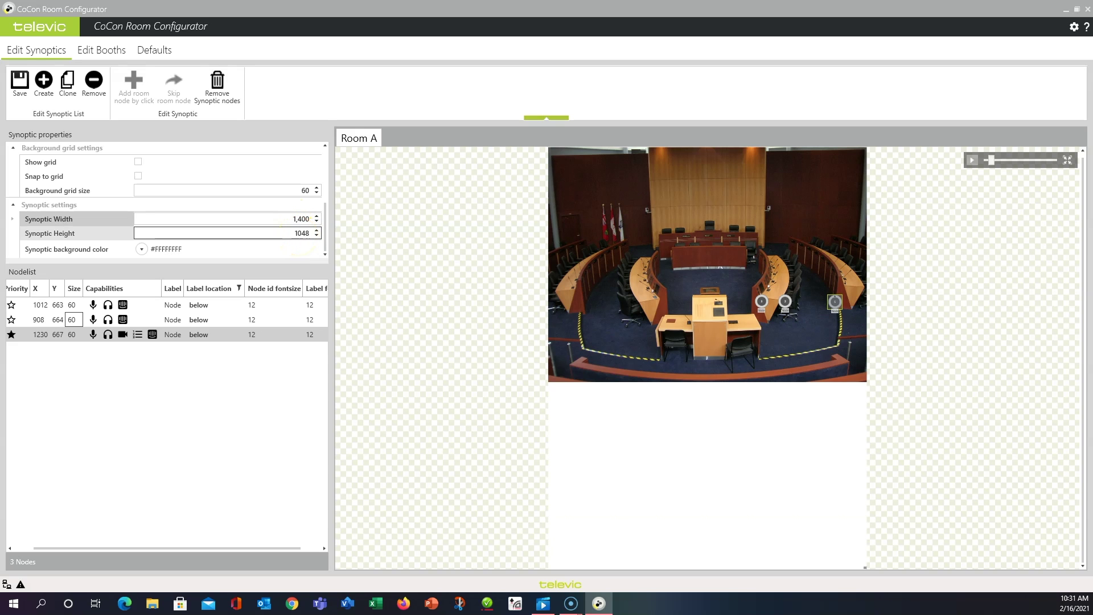
pyautogui.write('1048')
pyautogui.press('Return')
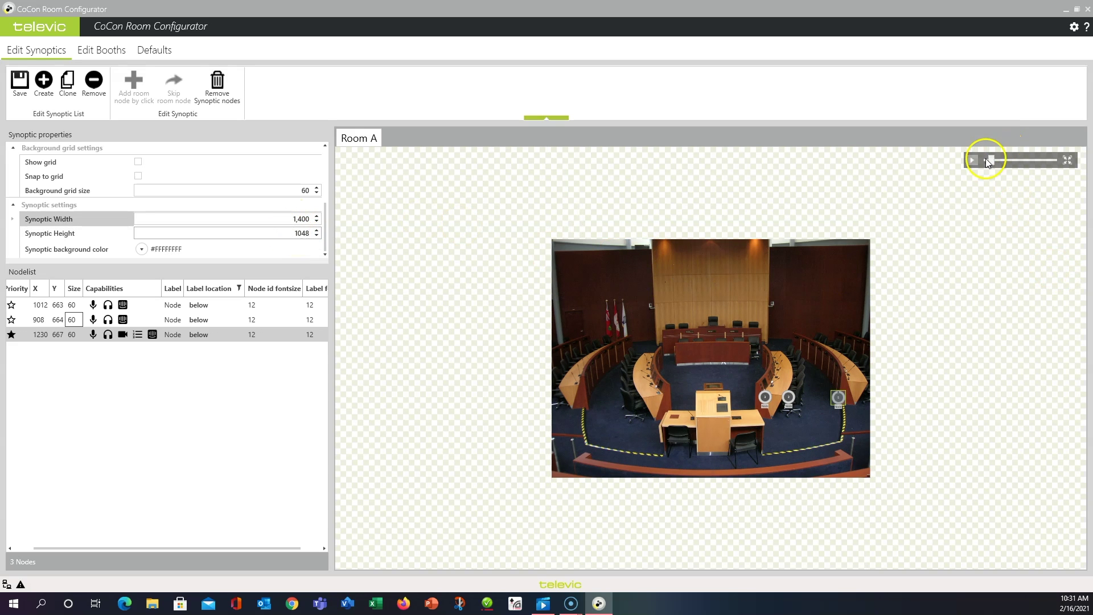
pyautogui.moveTo(988, 162); pyautogui.dragTo(997, 161)
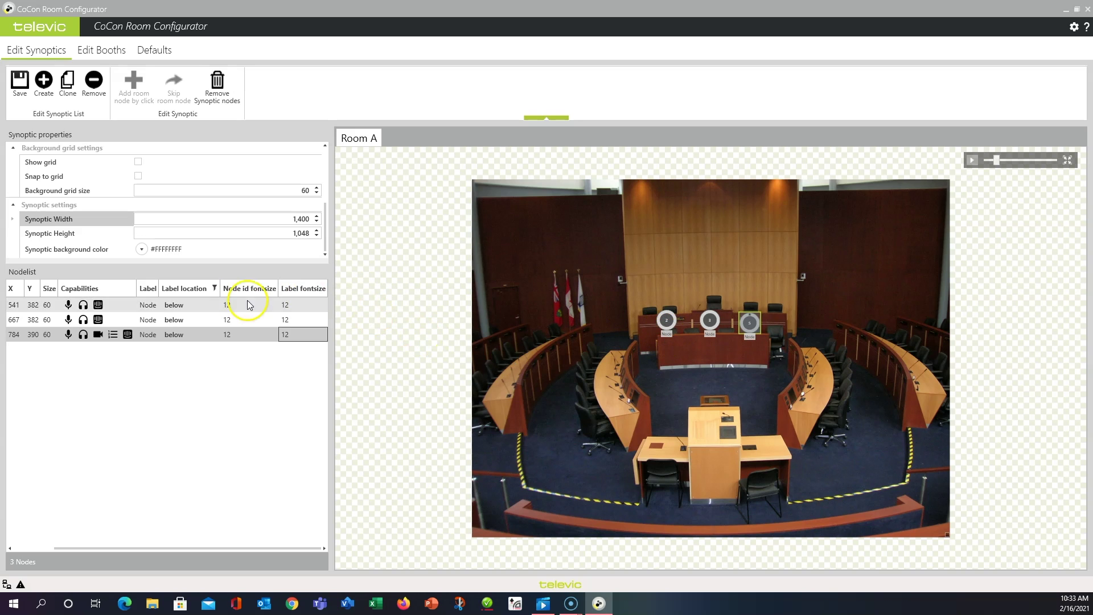
# Step: Select all three microphone nodes and set their label font size to 20
pyautogui.keyDown('shift'); pyautogui.click(210, 310); pyautogui.keyUp('shift')
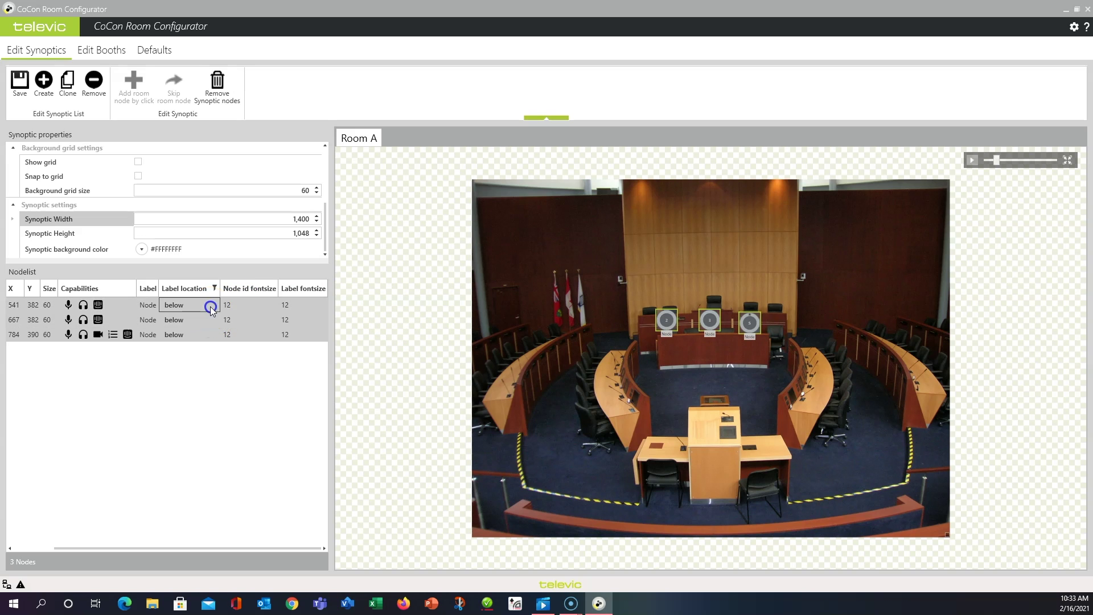
pyautogui.doubleClick(289, 306)
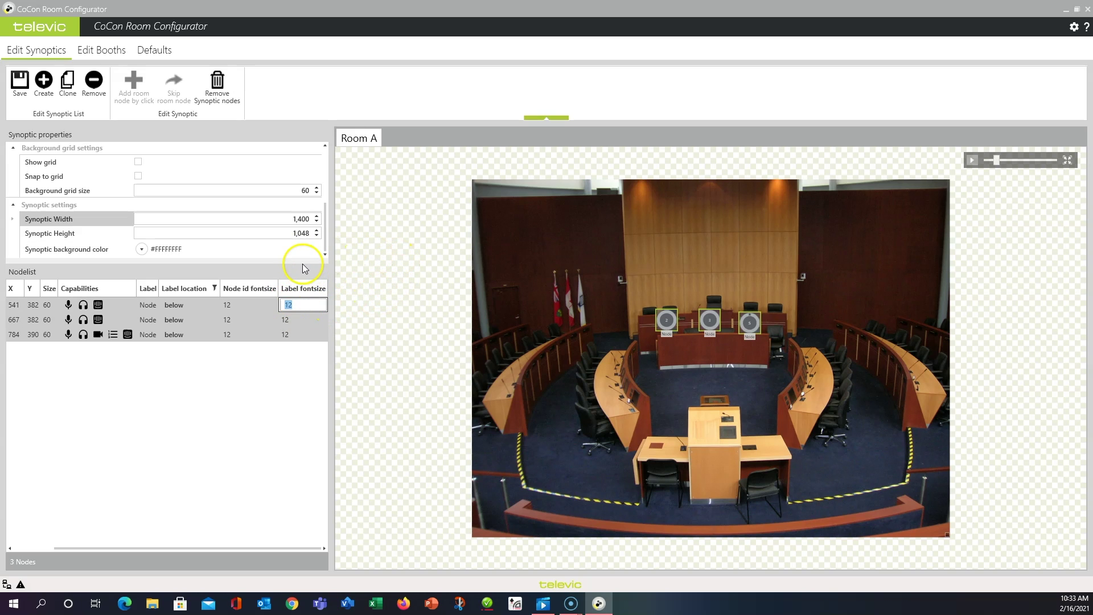
pyautogui.write('20')
pyautogui.press('Return')
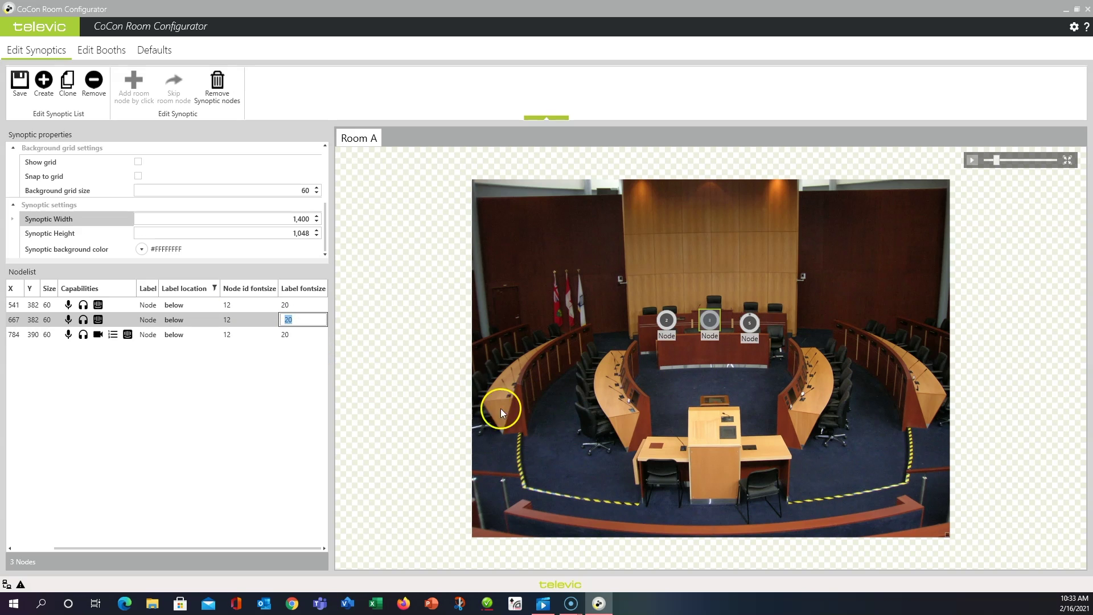
# Step: Close the font size edit and save the Room A synoptic
pyautogui.click(304, 434)
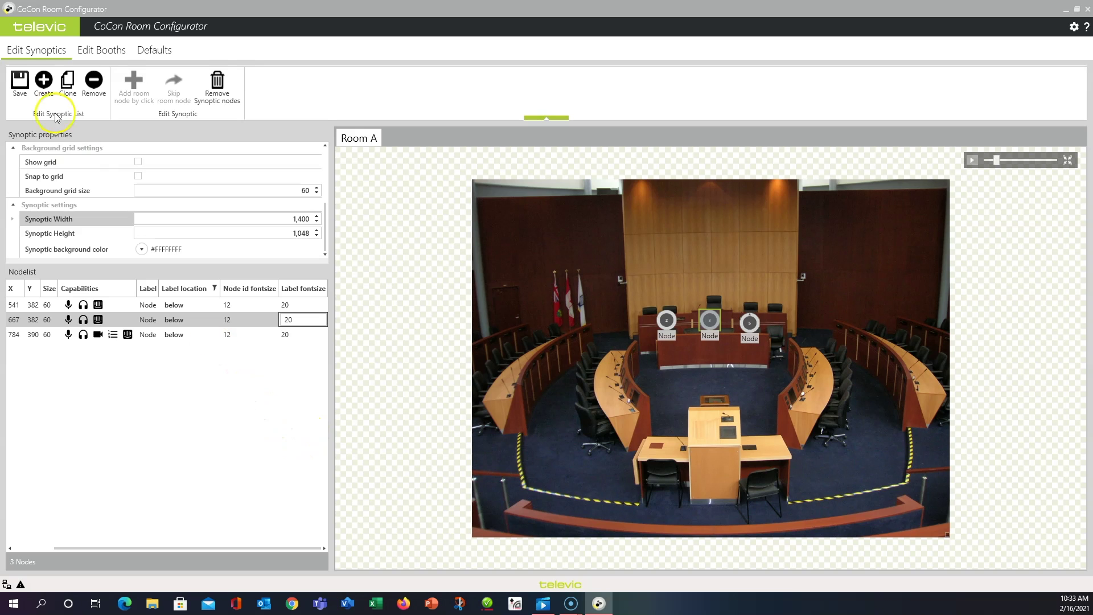
pyautogui.click(20, 85)
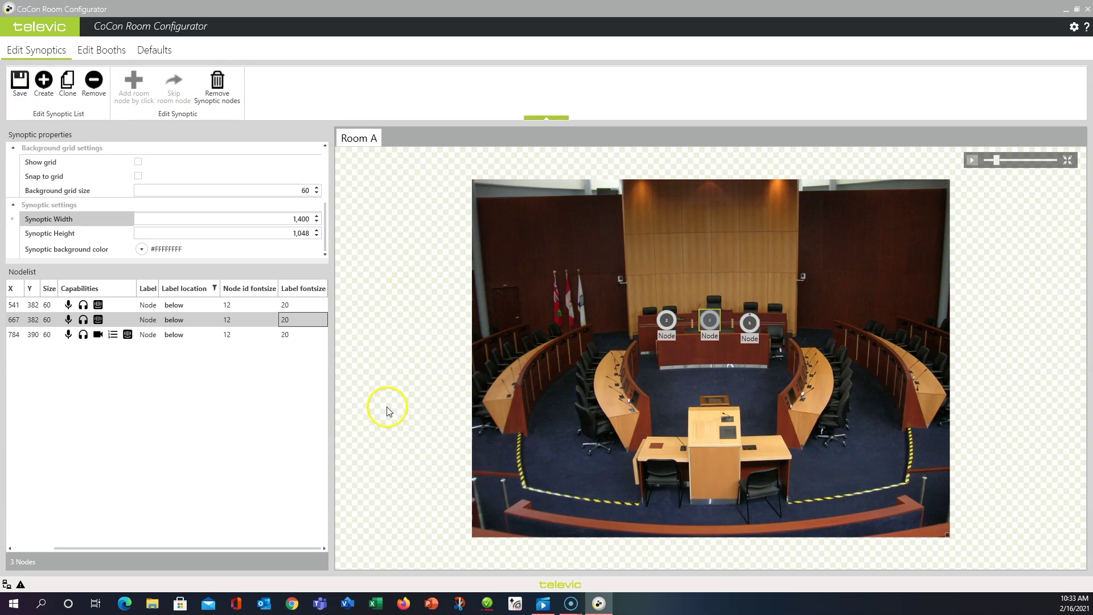